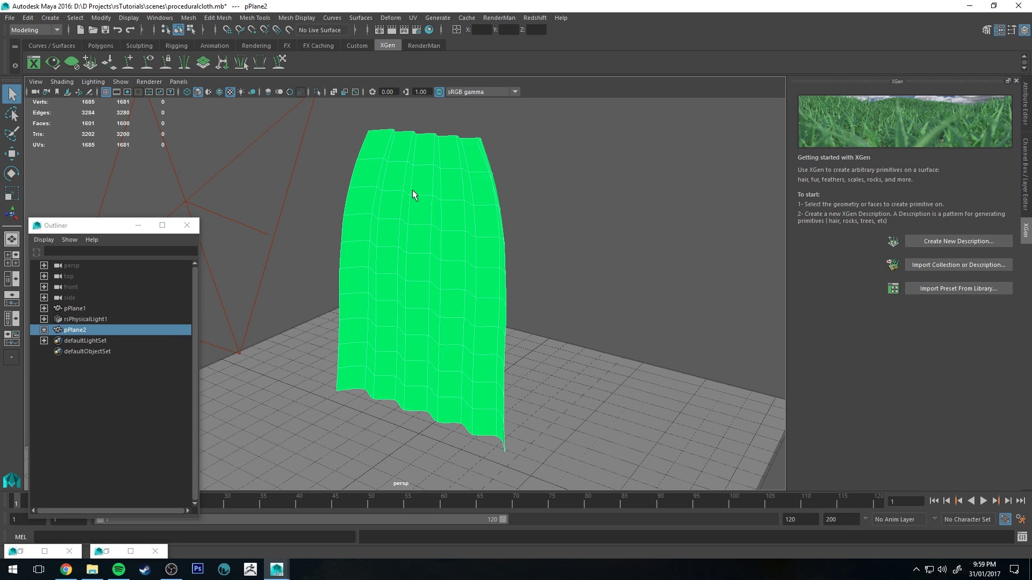
- Create a new RedshiftMaterial and rename it 'cloth'
left_click_drag(574, 211, 538, 188, "alt")
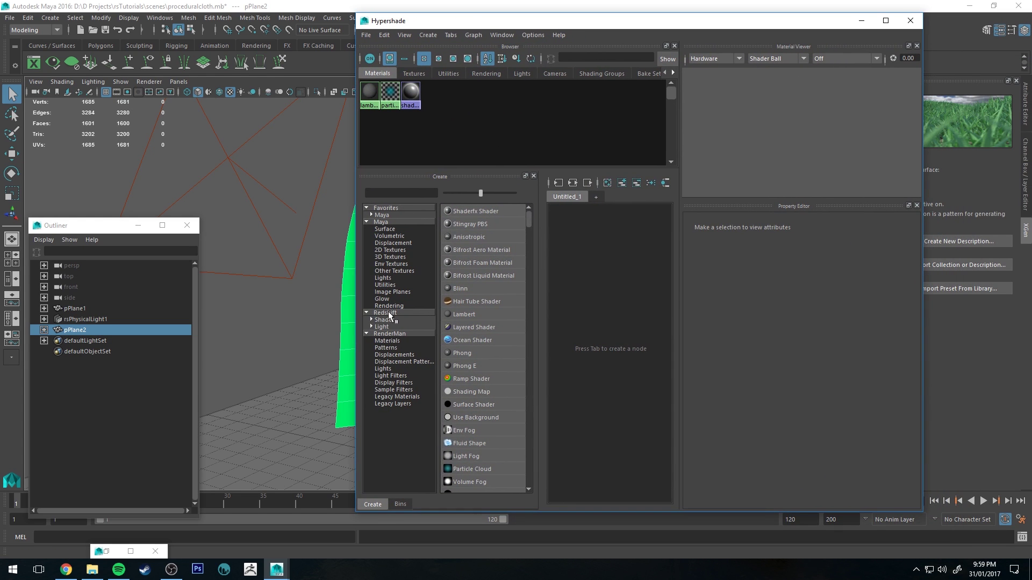
left_click(387, 313)
left_click(482, 264)
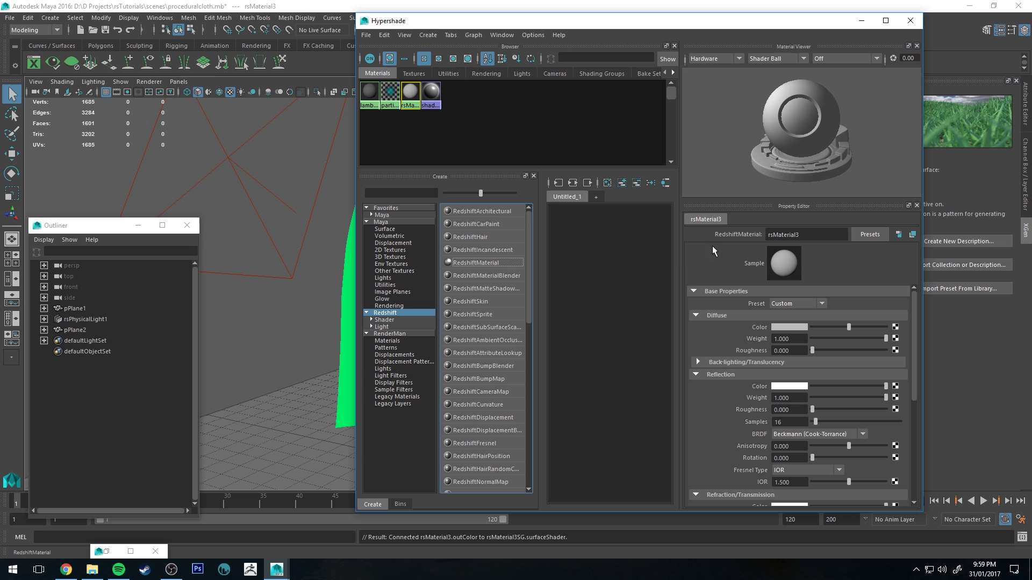
left_click_drag(751, 24, 892, 31)
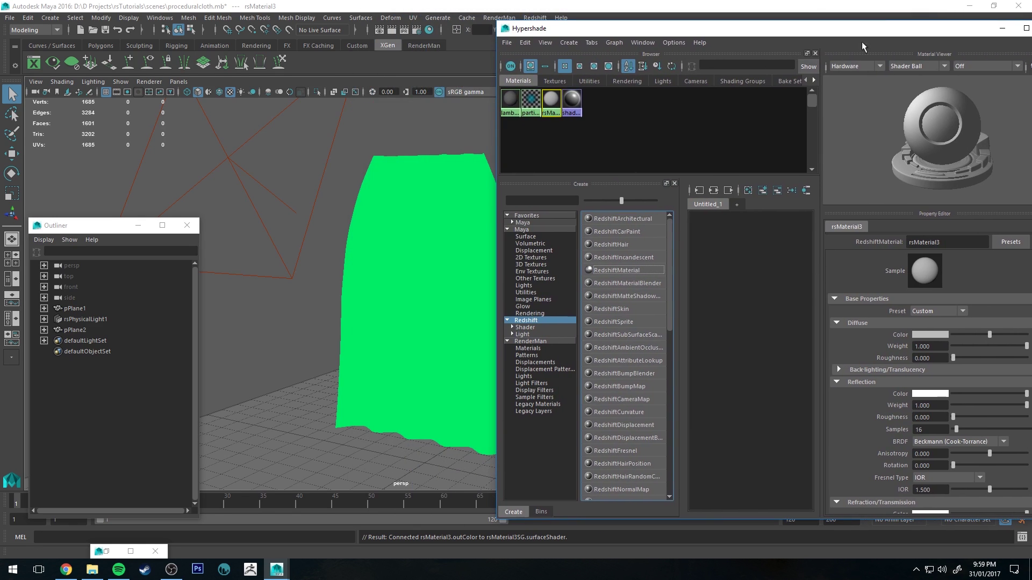
left_click_drag(608, 29, 449, 13)
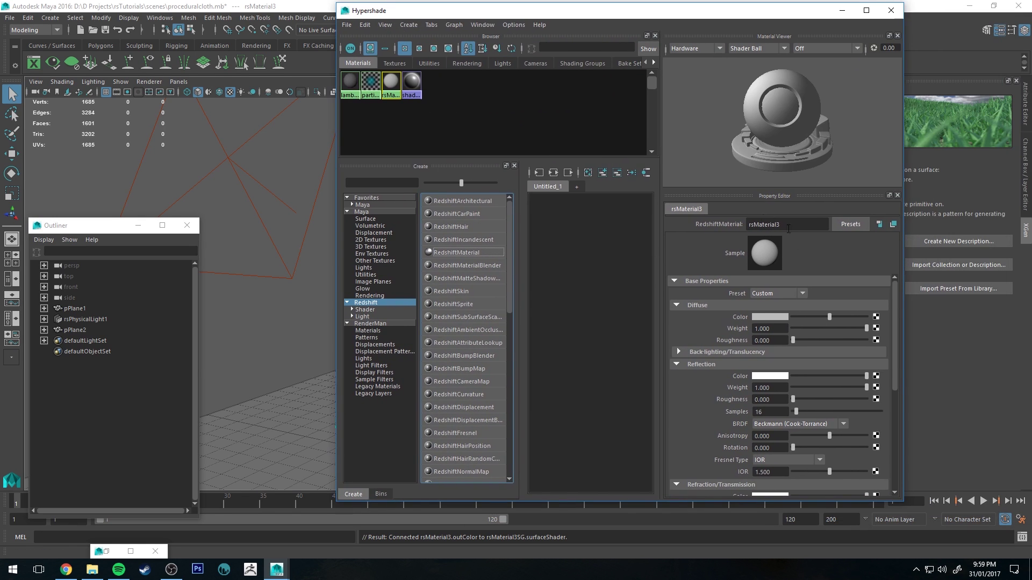
type("cloth")
key("Return")
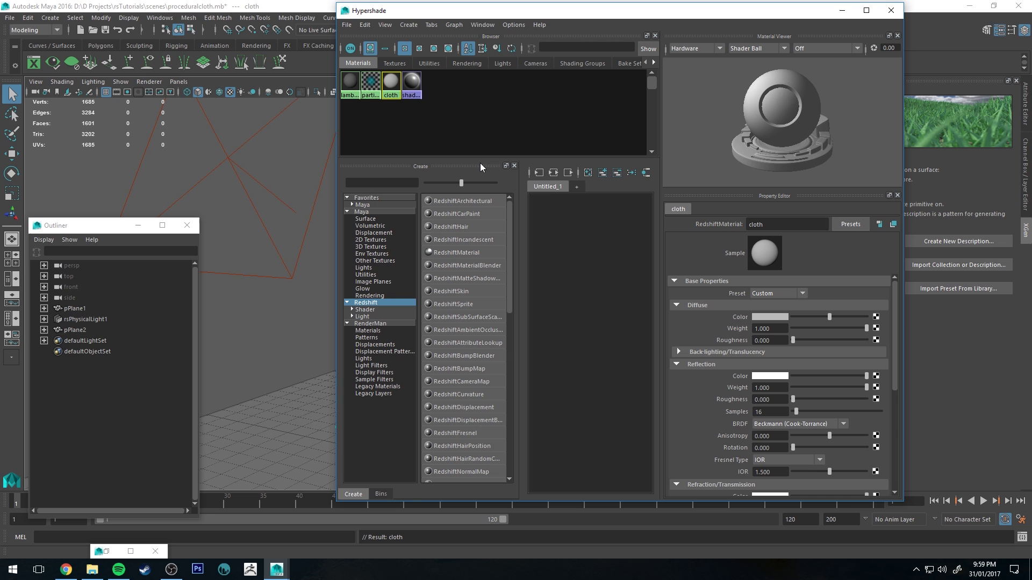
- Assign the cloth material to the curtain pPlane2
left_click_drag(457, 12, 677, 62)
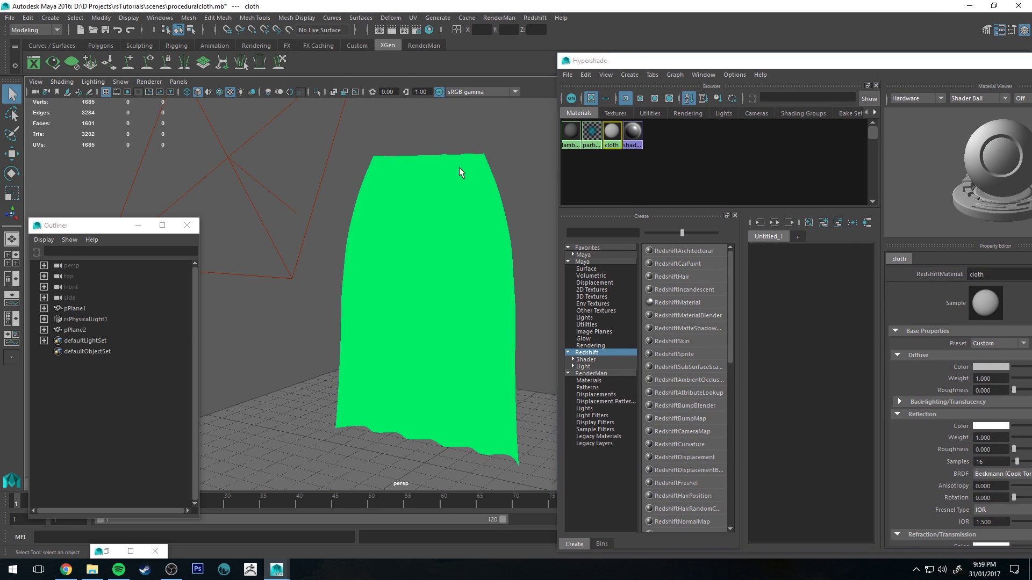
left_click(461, 167)
right_click_drag(612, 131, 628, 102)
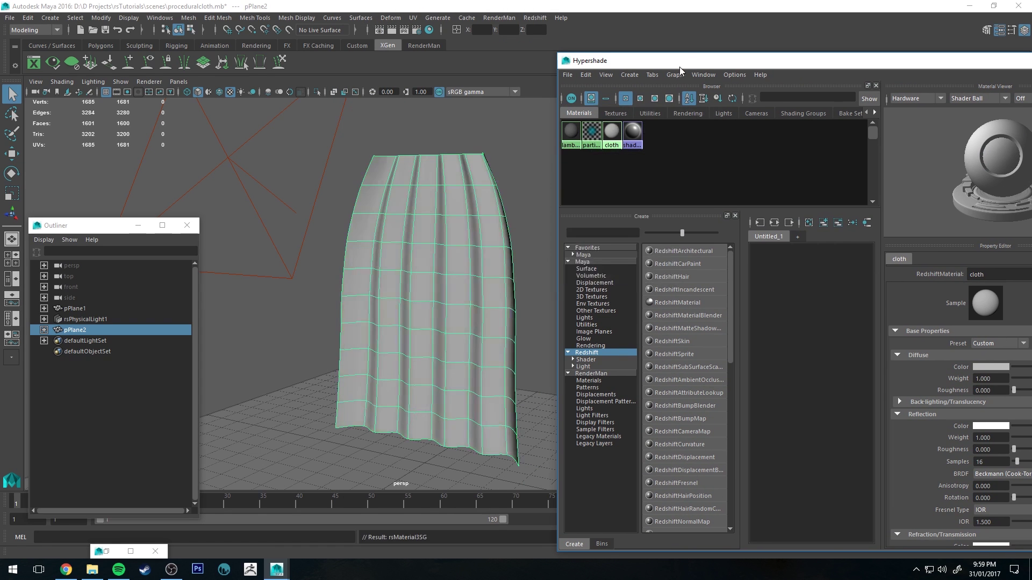
left_click_drag(688, 61, 376, 1)
- Graph the cloth material network and add a Maya 2D Cloth texture to it
mouse_move(96, 73)
right_mouse_down()
mouse_move(14, 74)
mouse_move(96, 77)
mouse_move(96, 86)
right_mouse_up()
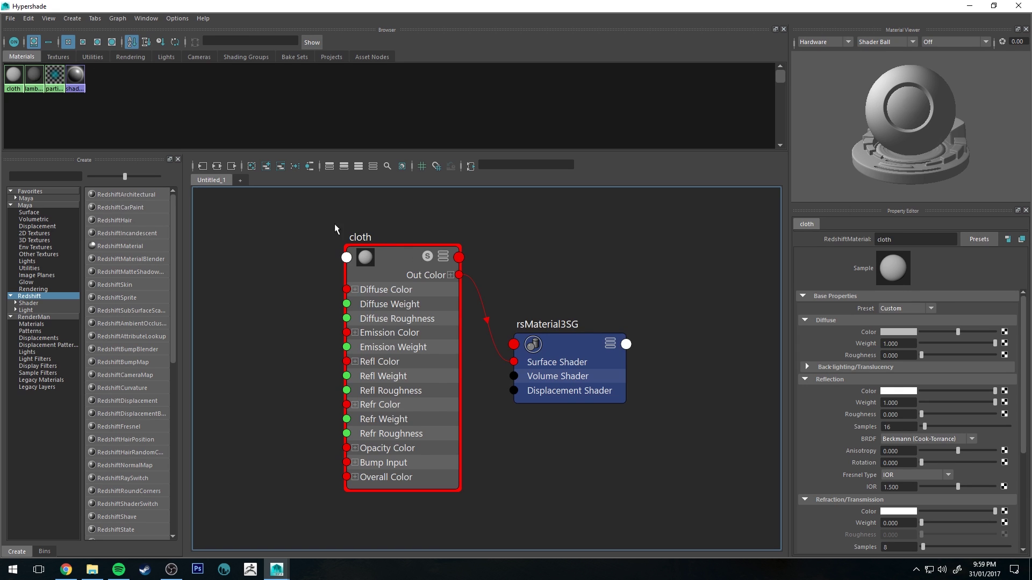
middle_click_drag(297, 268, 397, 267)
scroll(344, 269, "down", 2)
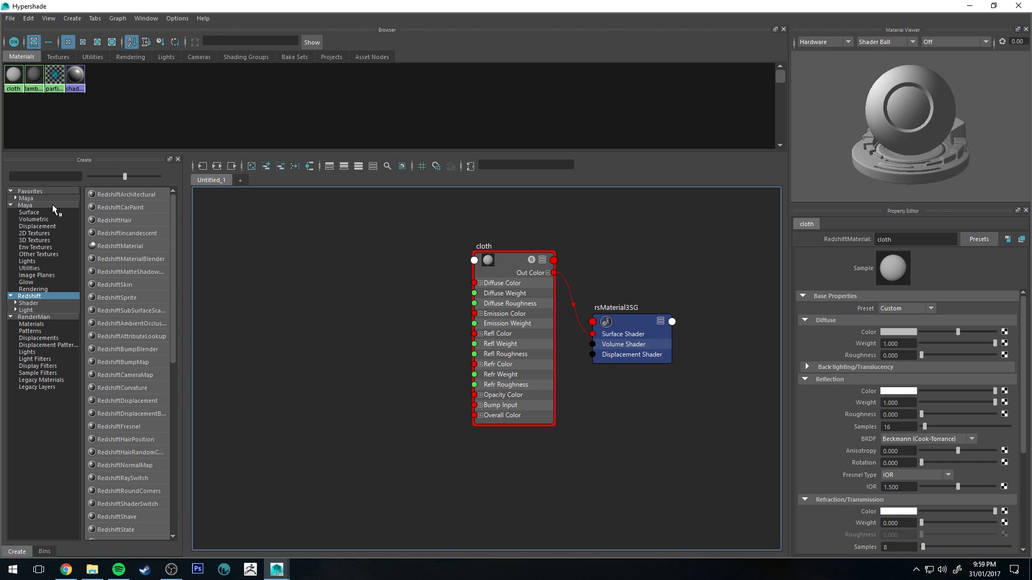
left_click(36, 233)
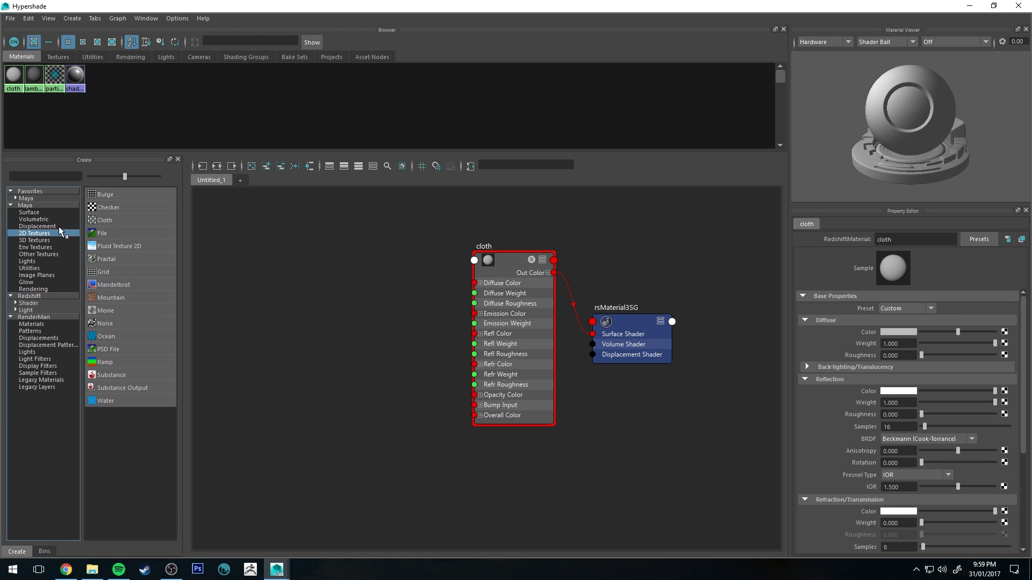
left_click(105, 221)
- Arrange cloth2, place2dTexture2, cloth and rsMaterial3SG neatly in the graph
left_click(518, 411, "shift")
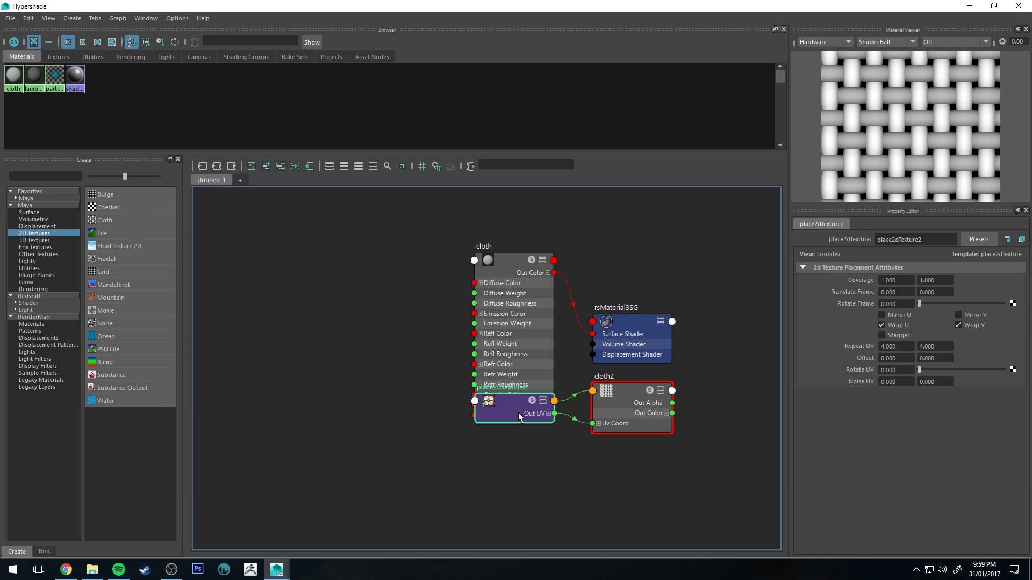
left_click_drag(625, 395, 334, 256)
left_click_drag(514, 226, 597, 322)
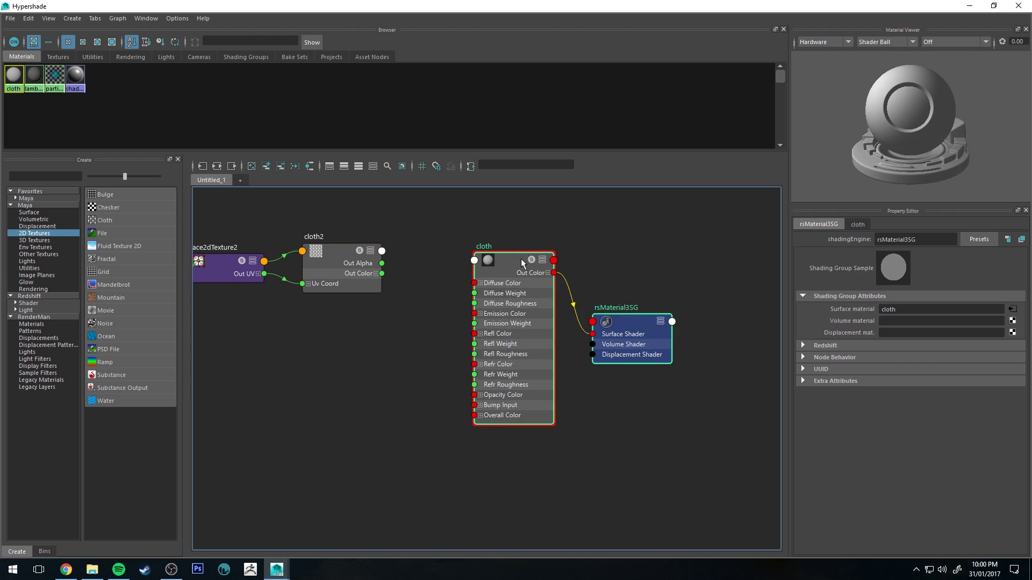
left_click_drag(511, 280, 658, 327)
left_click_drag(208, 216, 339, 296)
left_click_drag(324, 261, 353, 285)
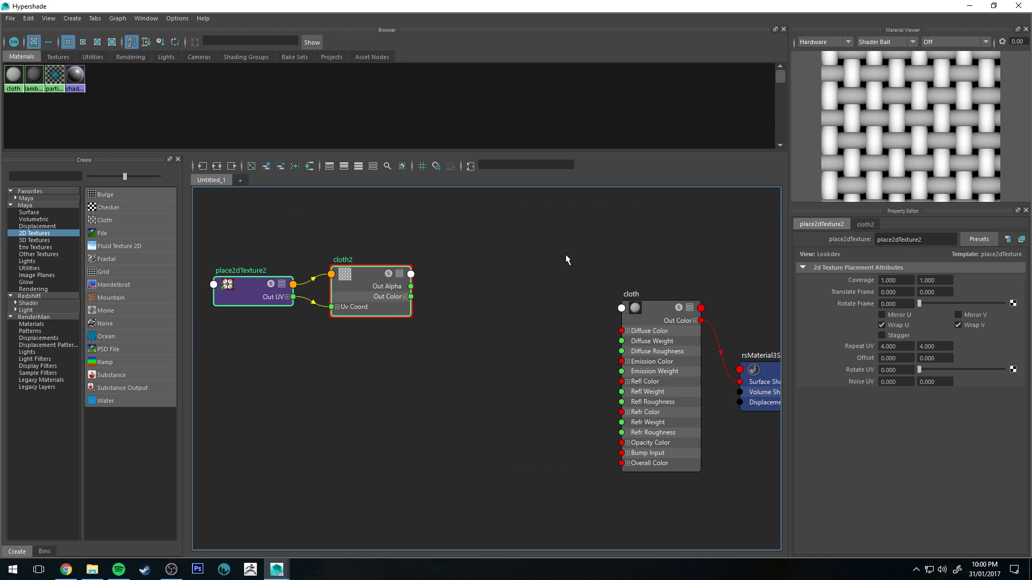
left_click_drag(613, 241, 715, 479)
left_click_drag(662, 376, 634, 366)
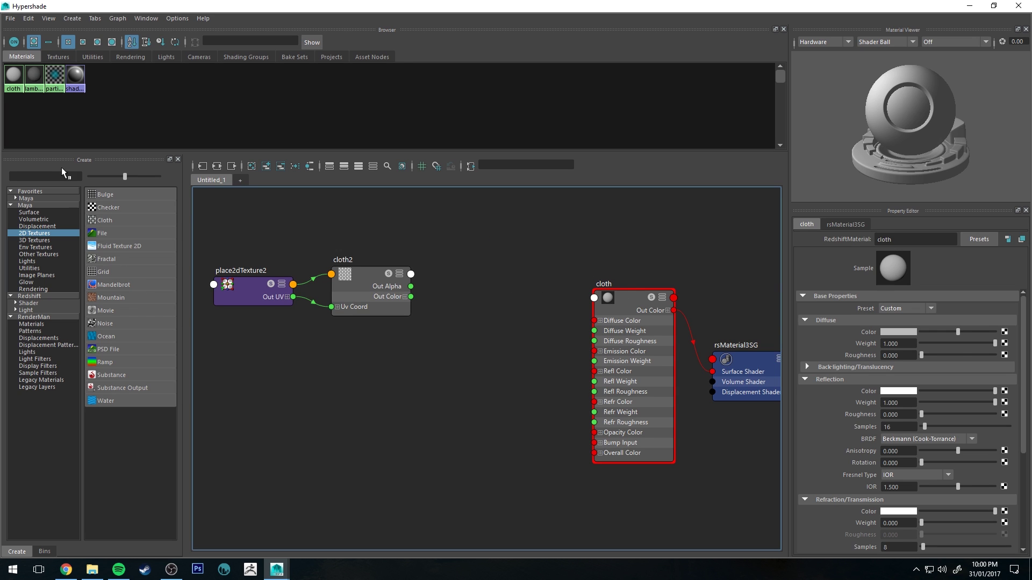
left_click(637, 311)
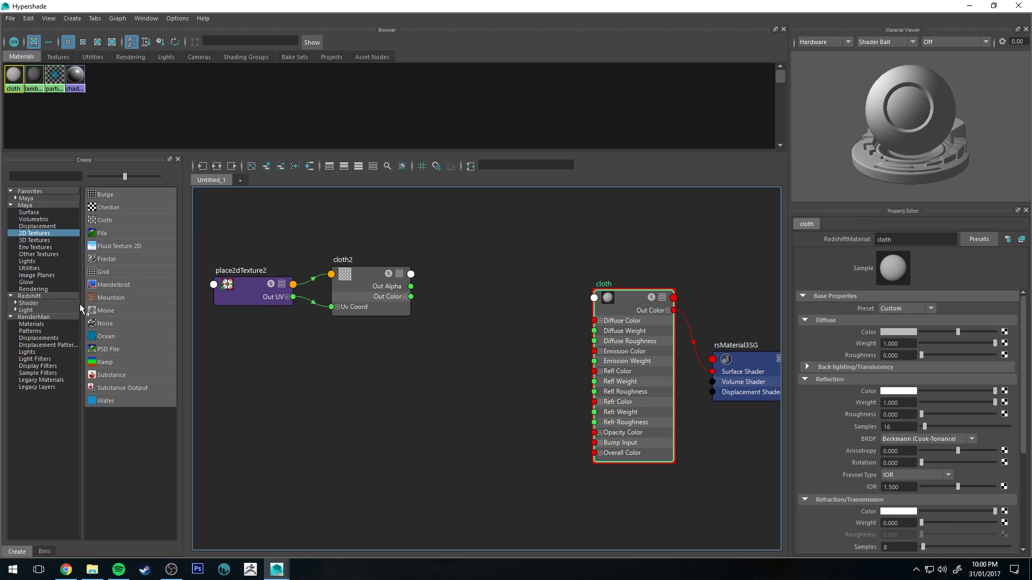
left_click(37, 317)
- Search 'bump' and add a RedshiftBumpMap node, rsBumpMap2, to the graph
left_click(32, 297)
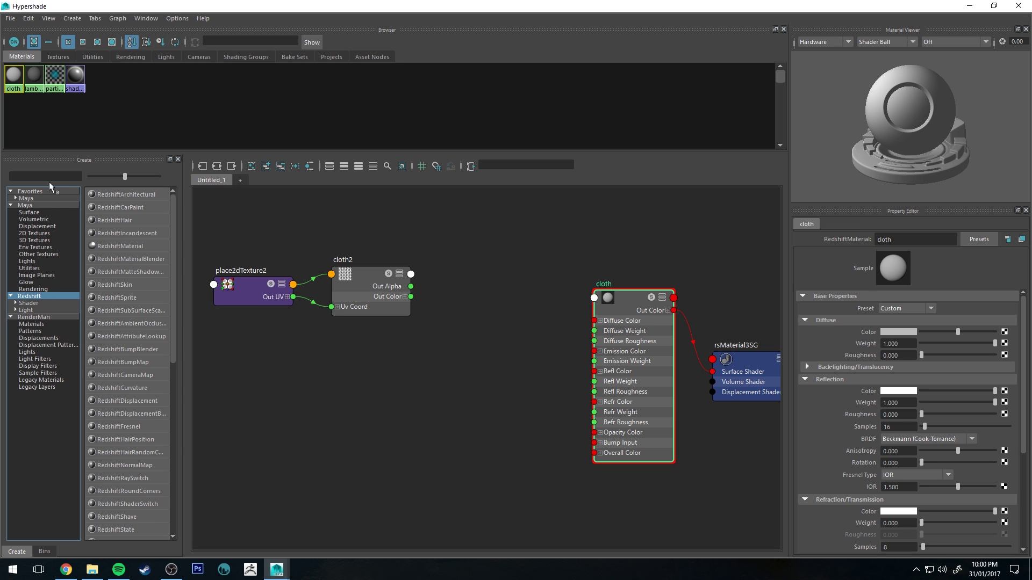
left_click(54, 177)
type("bump")
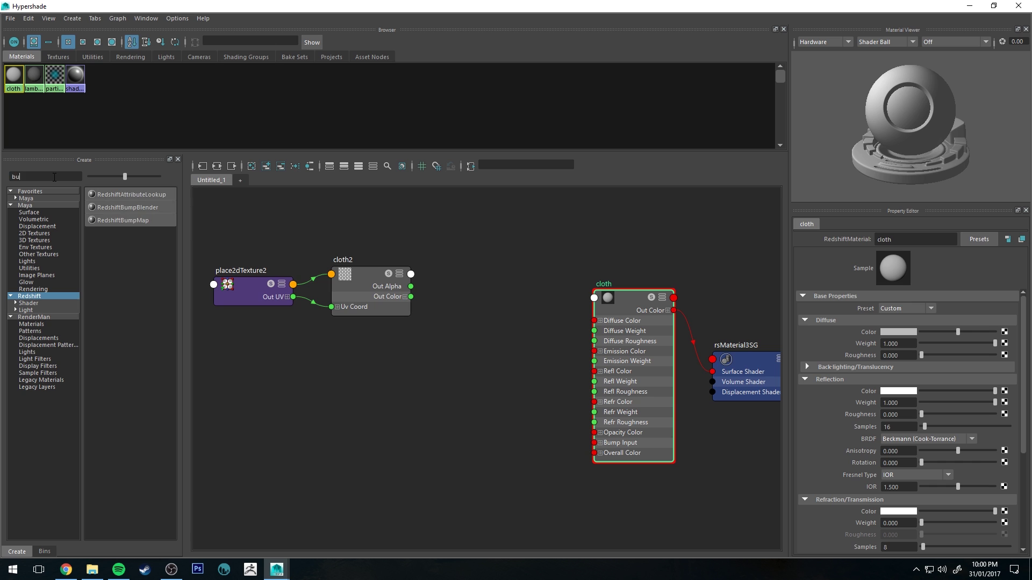
left_click(123, 207)
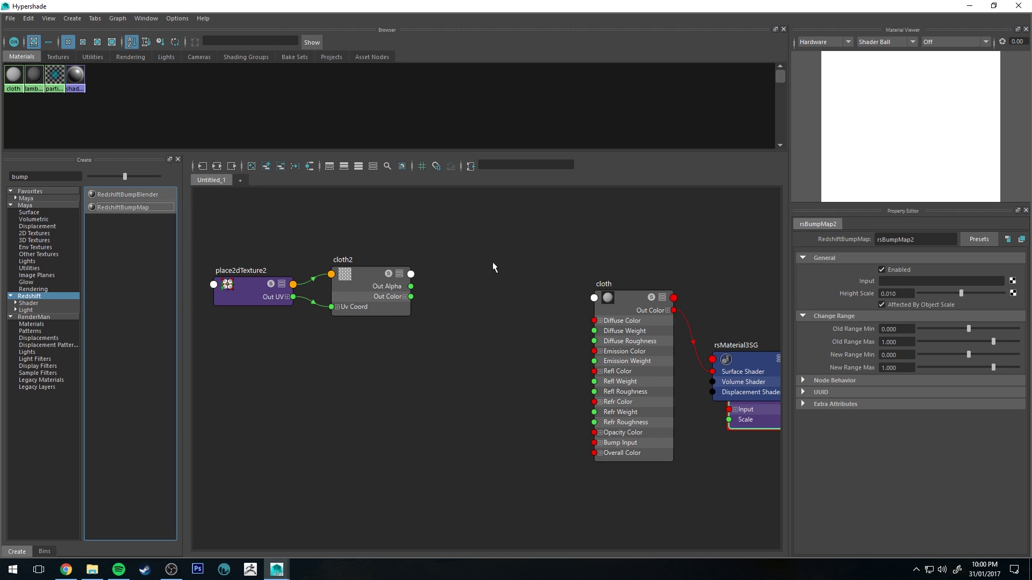
scroll(493, 263, "down", 2)
left_click(505, 321)
scroll(504, 321, "up", 2)
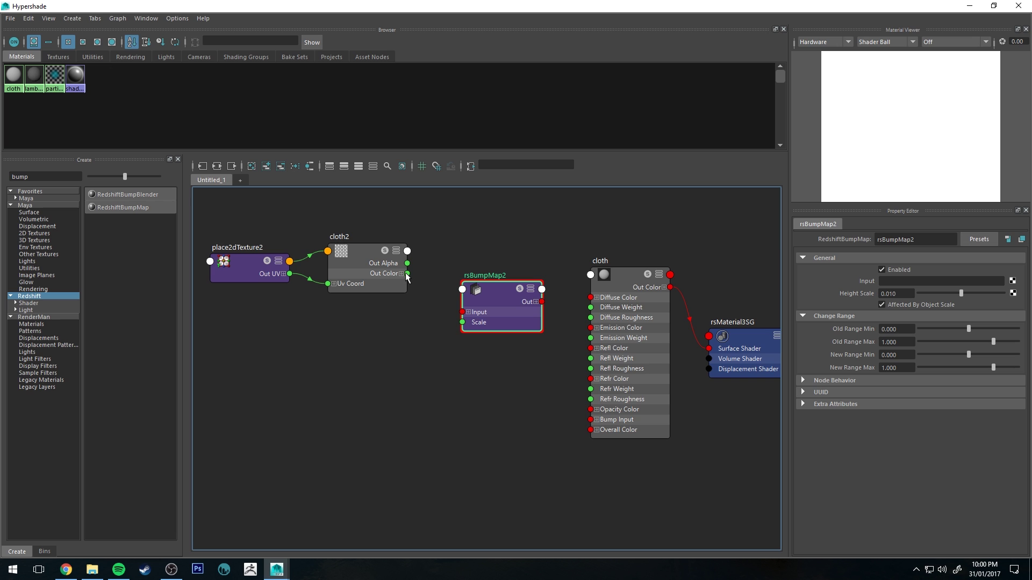
- Connect cloth2 Out Color to rsBumpMap2 Input, and rsBumpMap2 Out to cloth's Bump Input
left_click_drag(407, 274, 463, 312)
left_click_drag(541, 301, 593, 422)
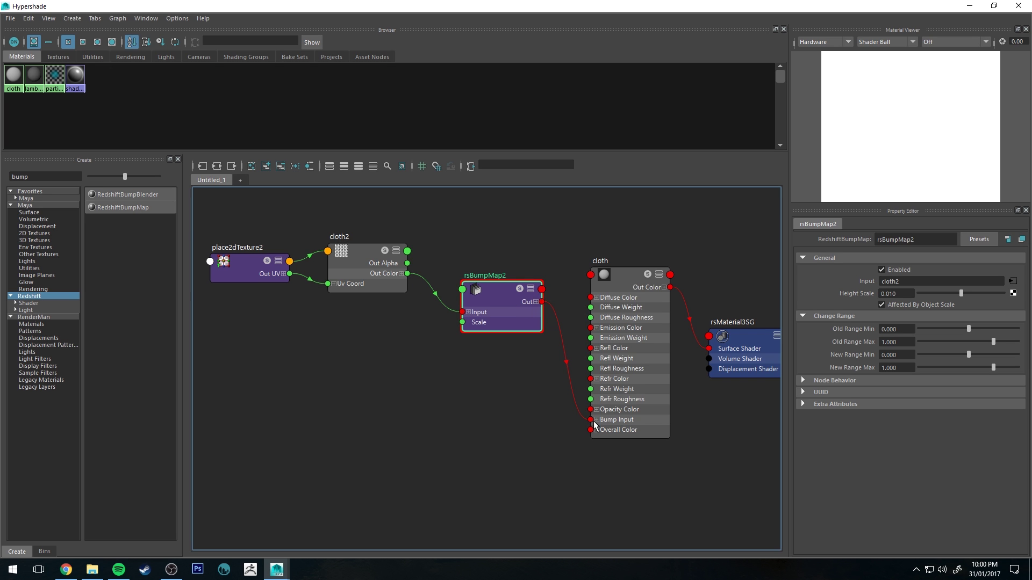
left_click(619, 280)
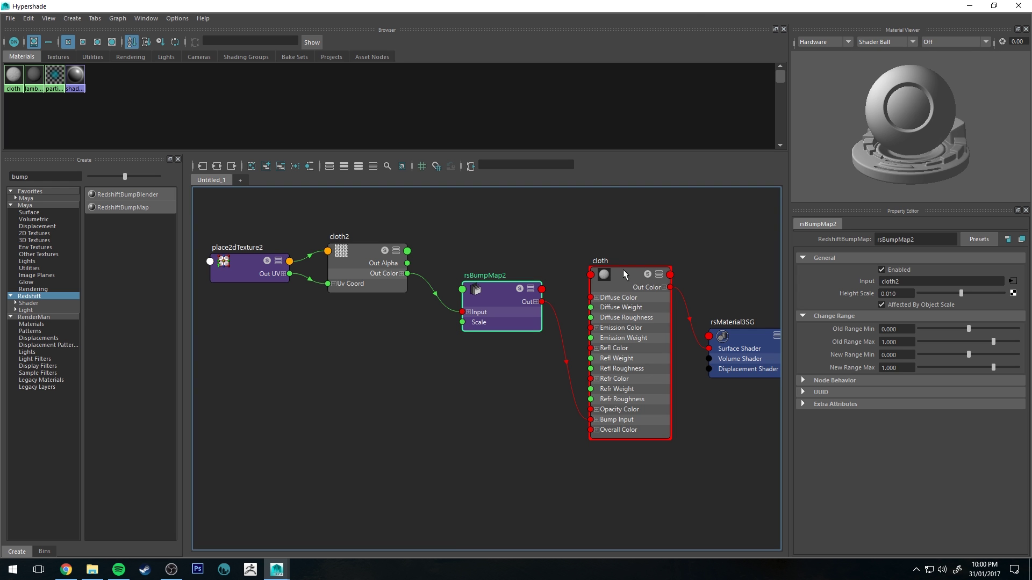
left_click_drag(702, 7, 929, 108)
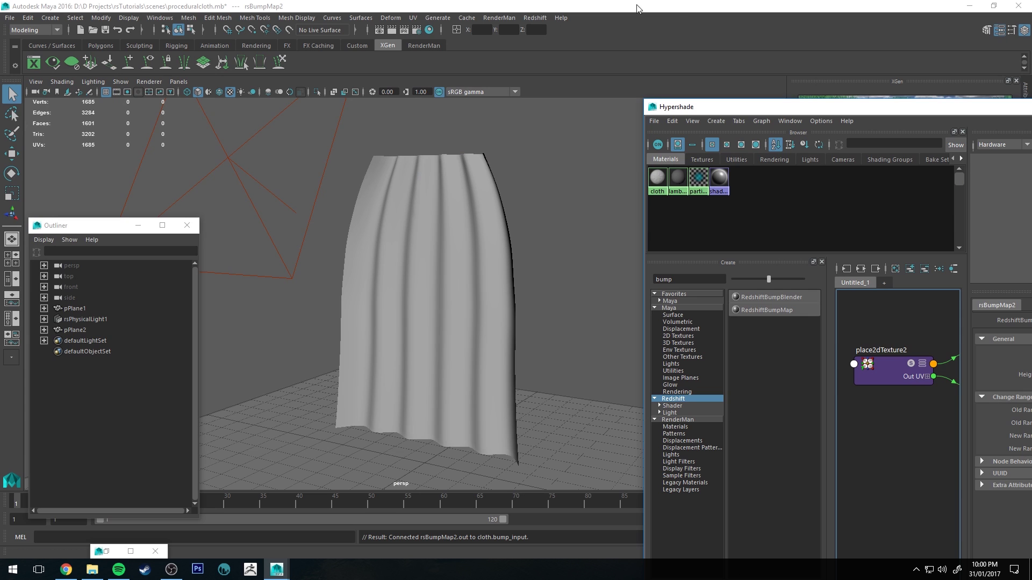
- Set rsBumpMap2's Height Scale to 1 and check the woven bump in the Redshift render
left_click(990, 6)
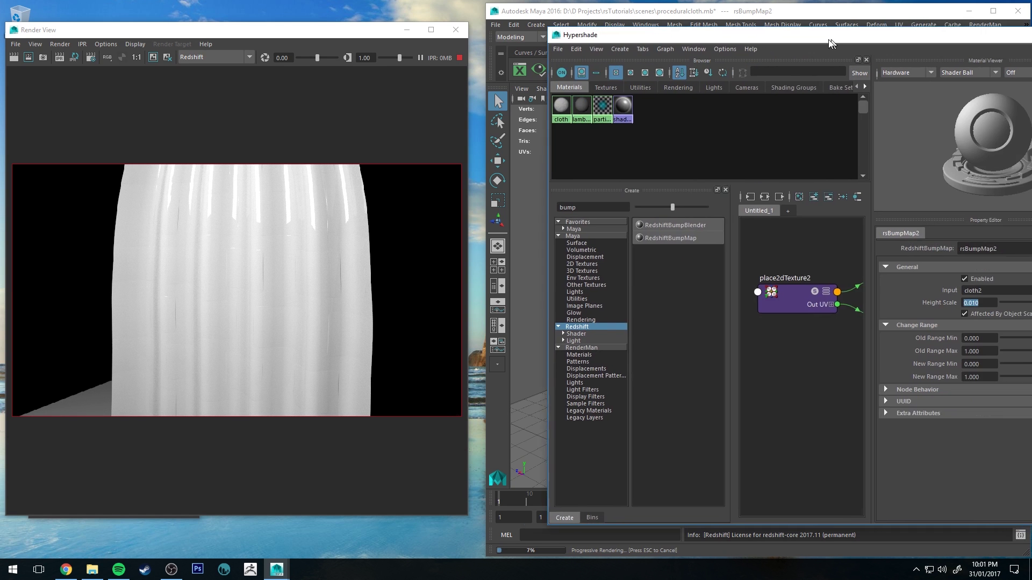
left_click_drag(829, 38, 708, 32)
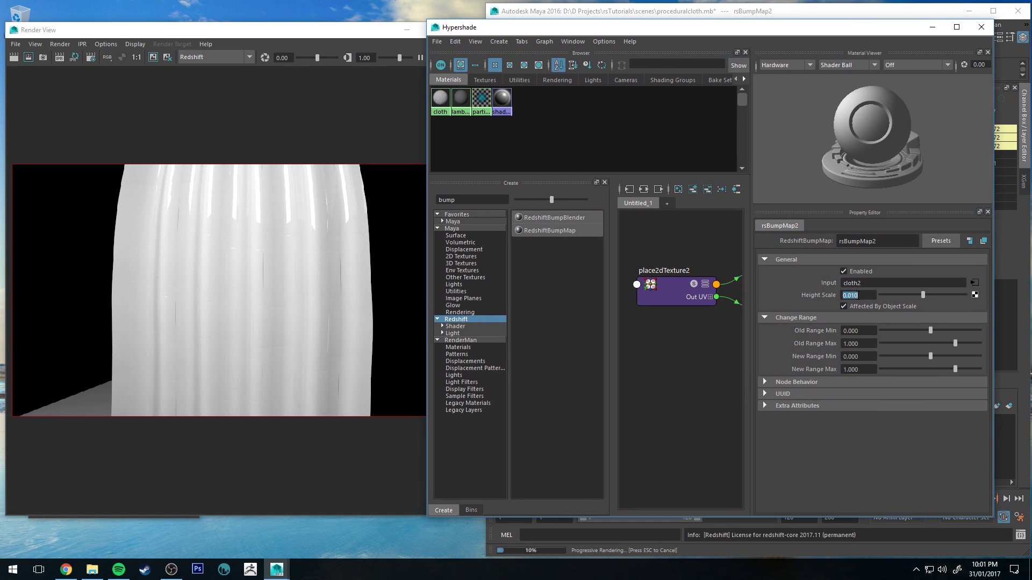
type("1")
key("Return")
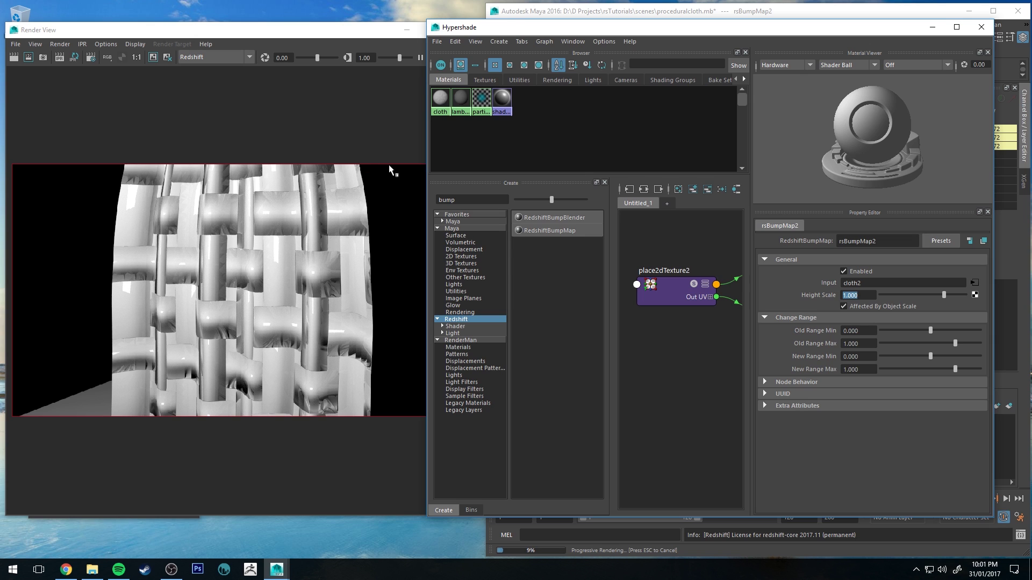
middle_click_drag(707, 237, 625, 229, "alt")
- Lighten the cloth2 texture's Gap Color to white
left_click(668, 254)
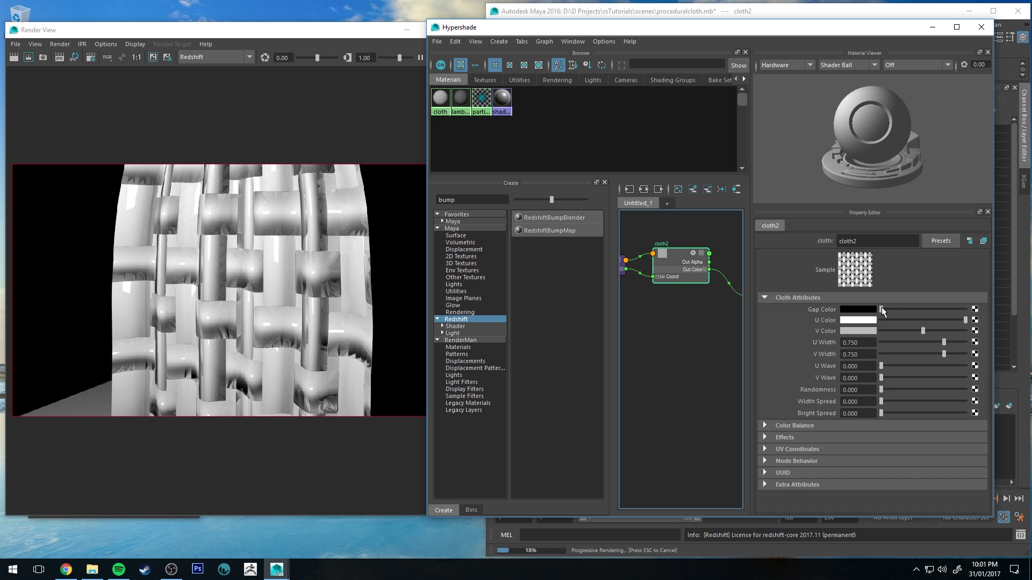
left_click_drag(882, 307, 959, 330)
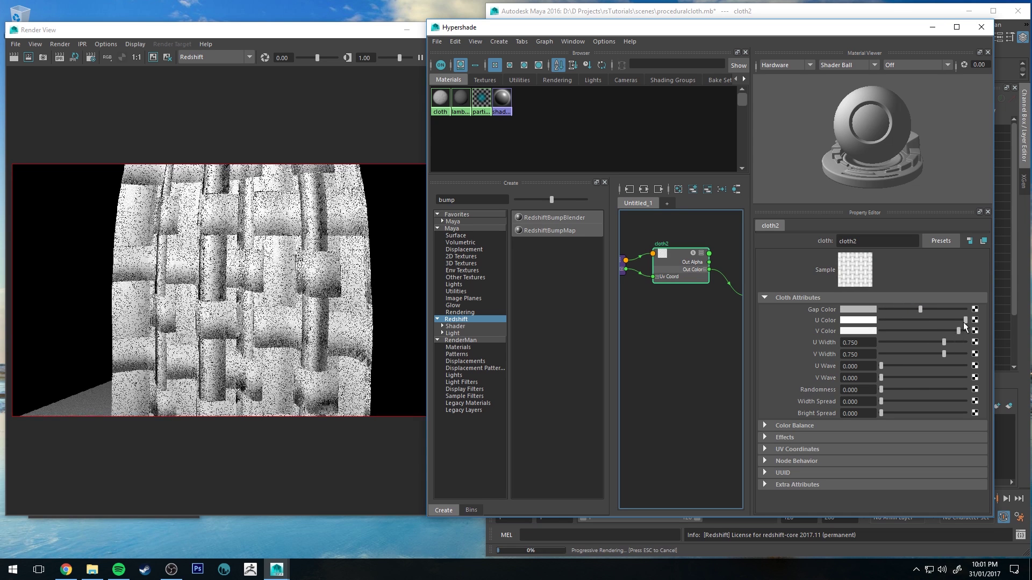
left_click(955, 309)
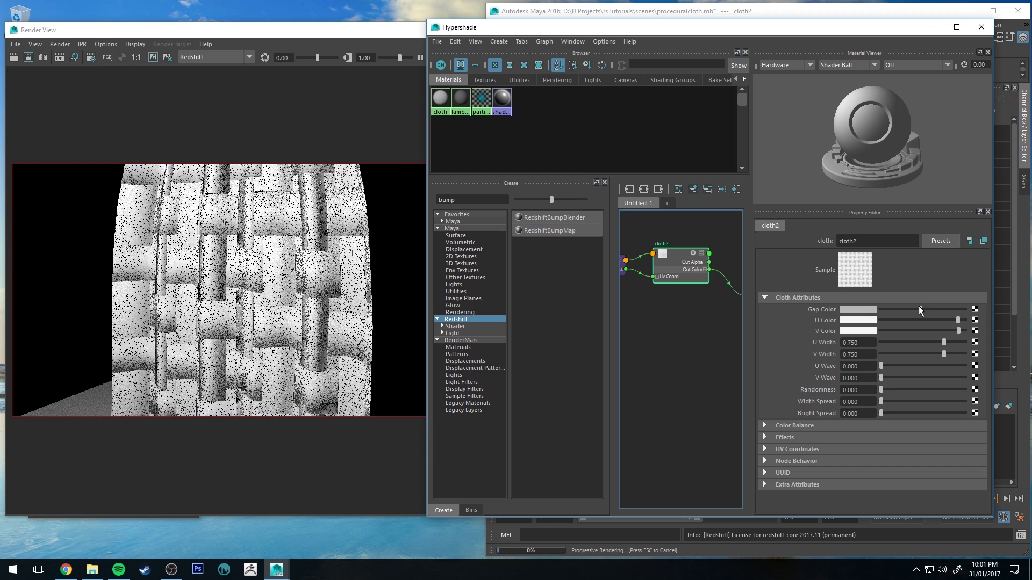
left_click(955, 308)
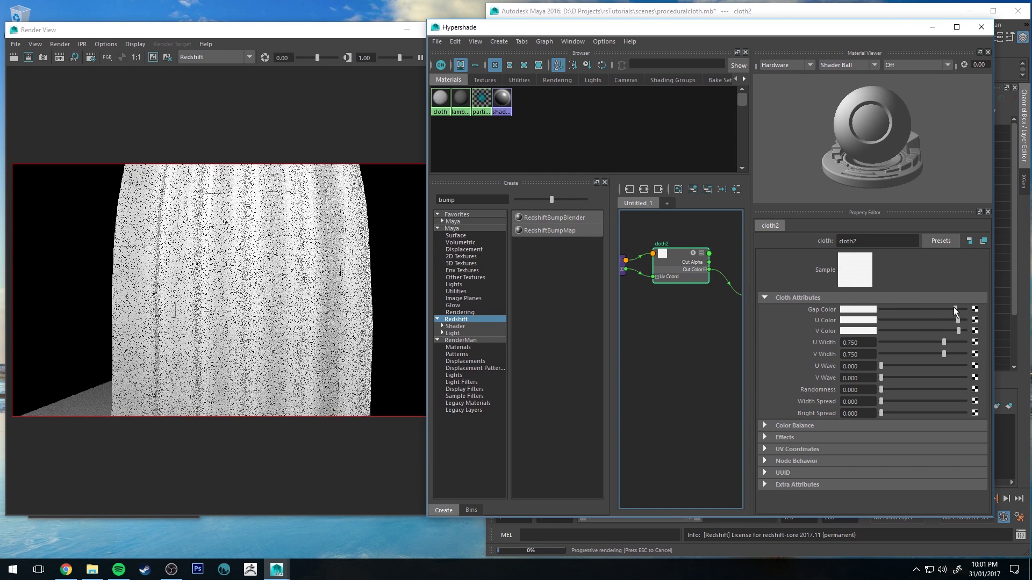
- Set cloth2's U Width and V Width both to 0.85
left_click(864, 342)
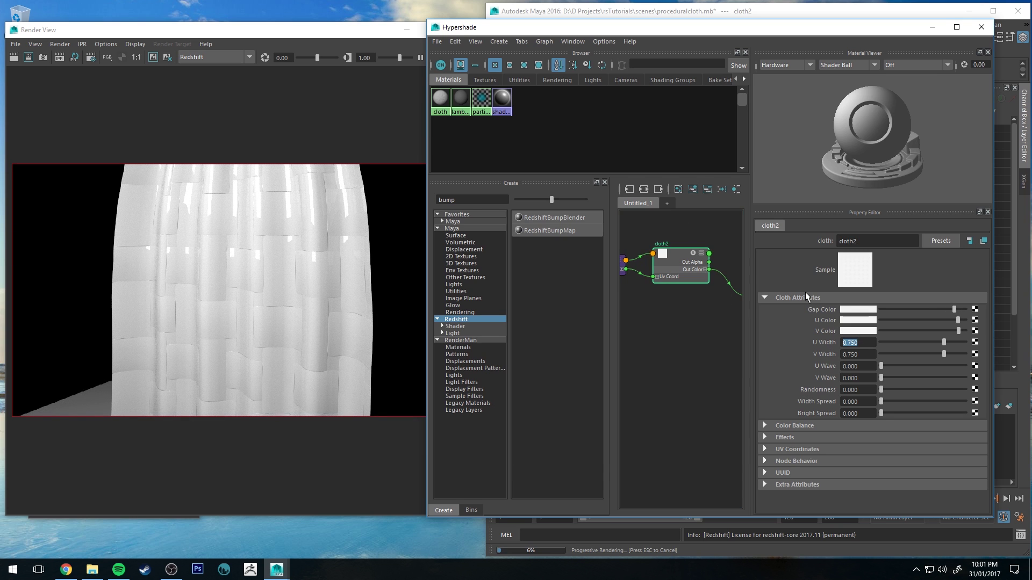
type(".85")
key("Return")
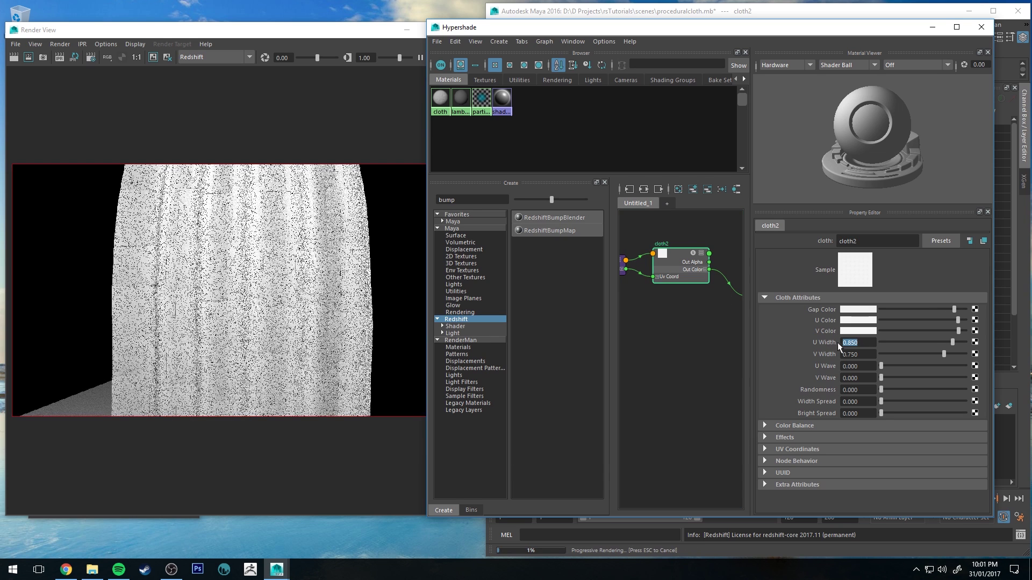
key("Tab")
type(".85")
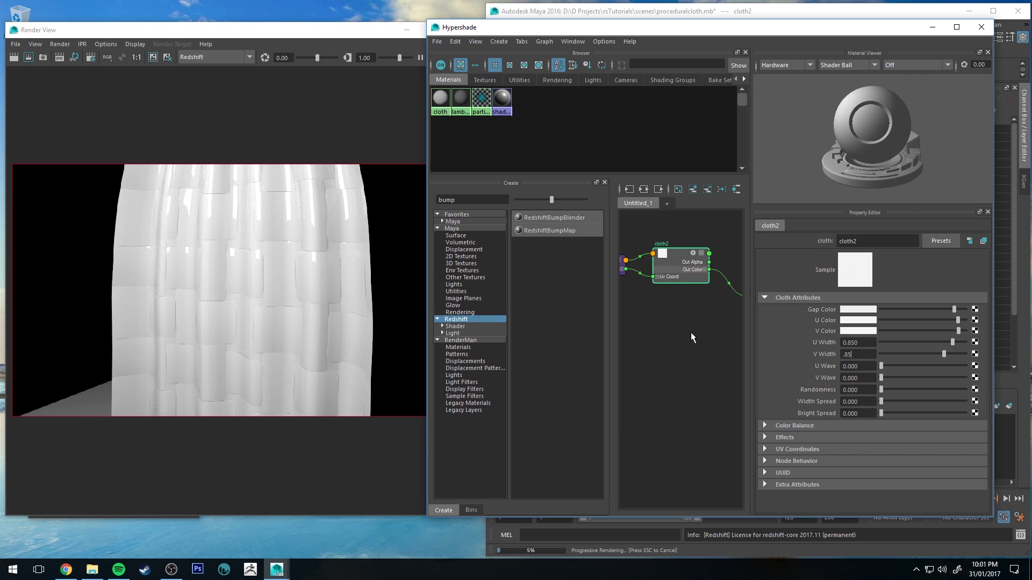
key("Return")
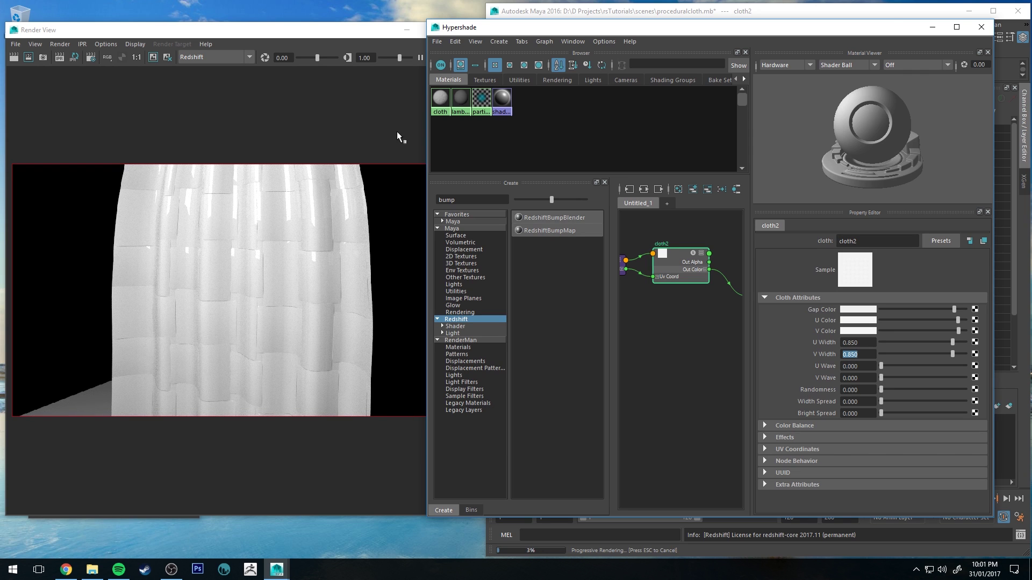
- Set place2dTexture2's Repeat UV to 50 × 50
key("a")
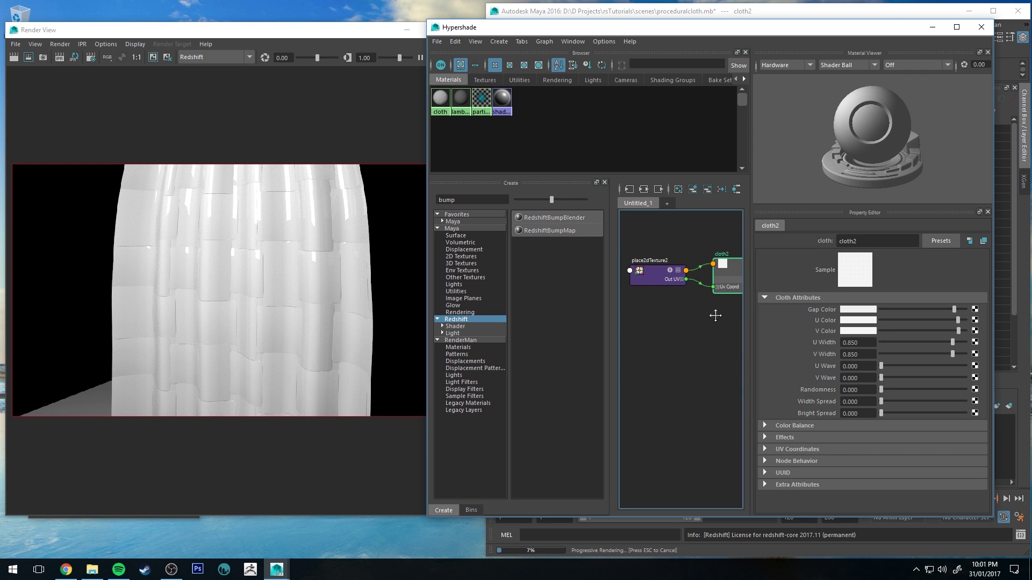
double_click(713, 27)
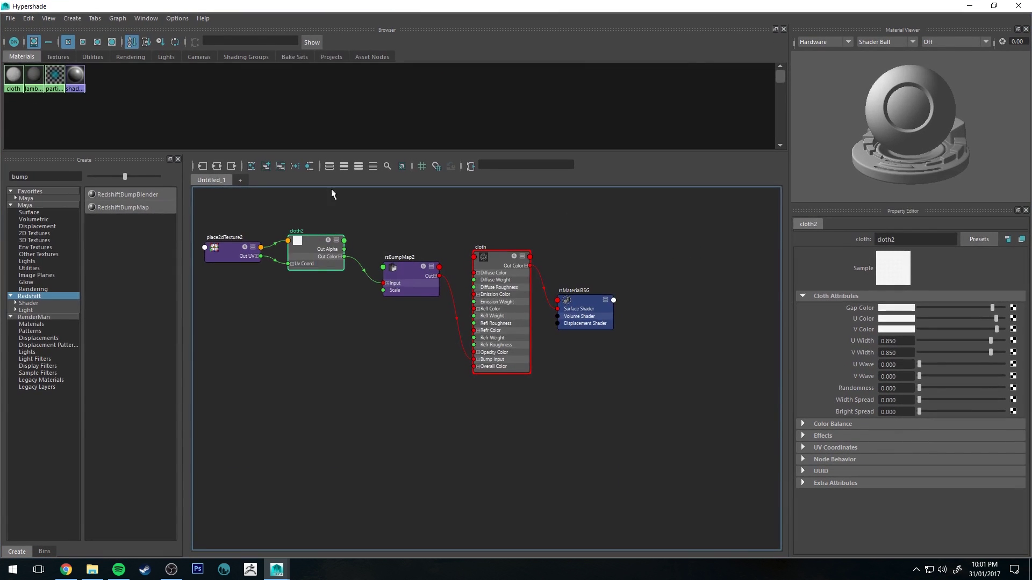
middle_click_drag(343, 308, 388, 338, "alt")
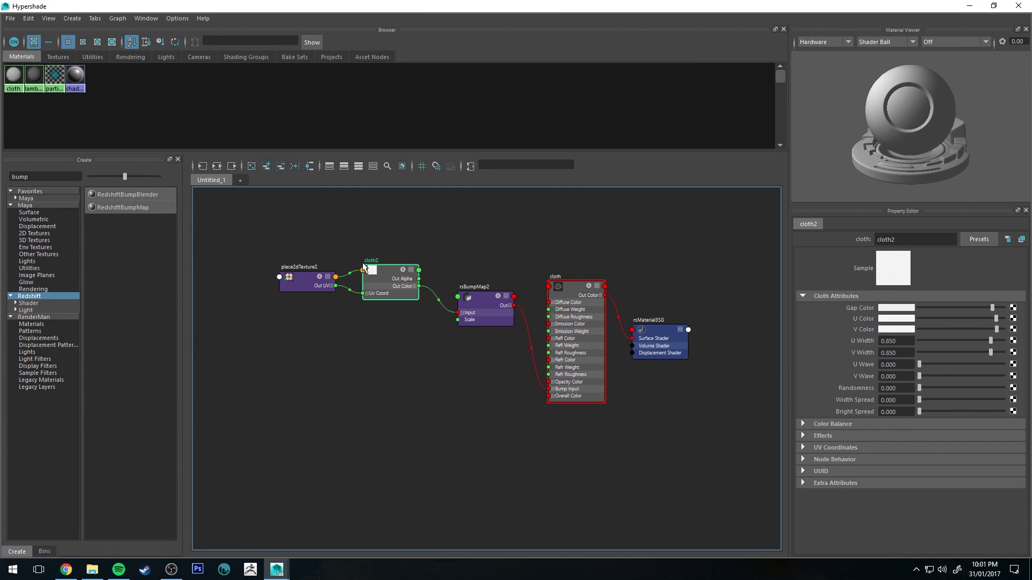
left_click(298, 279)
double_click(888, 347)
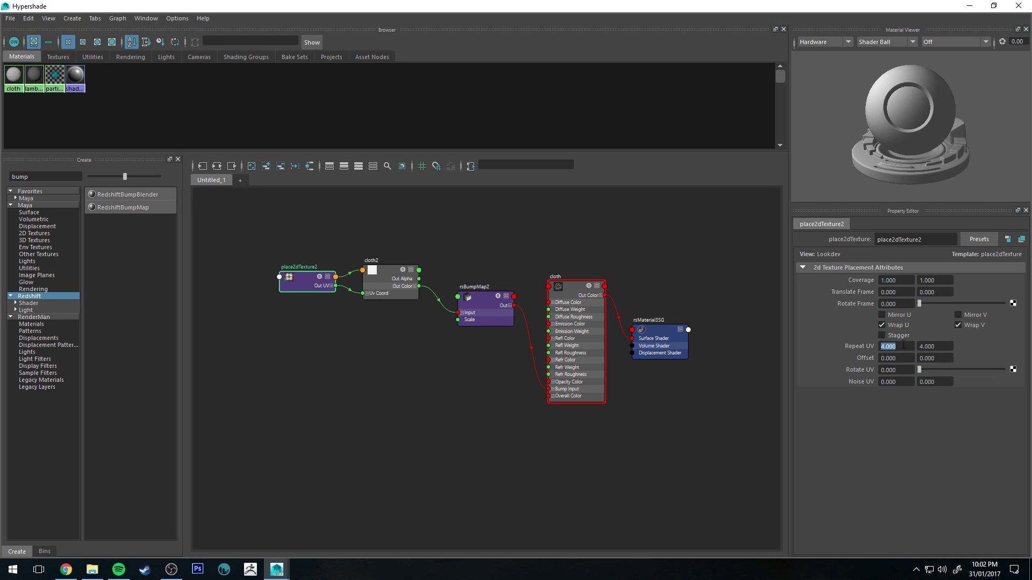
type("50")
key("Return")
left_click(937, 346)
type("50")
key("Return")
- Move the shading editor aside and orbit and dolly out to view the finer weave
left_click(994, 5)
left_click_drag(727, 20, 1031, 107)
left_click_drag(618, 228, 626, 230, "alt")
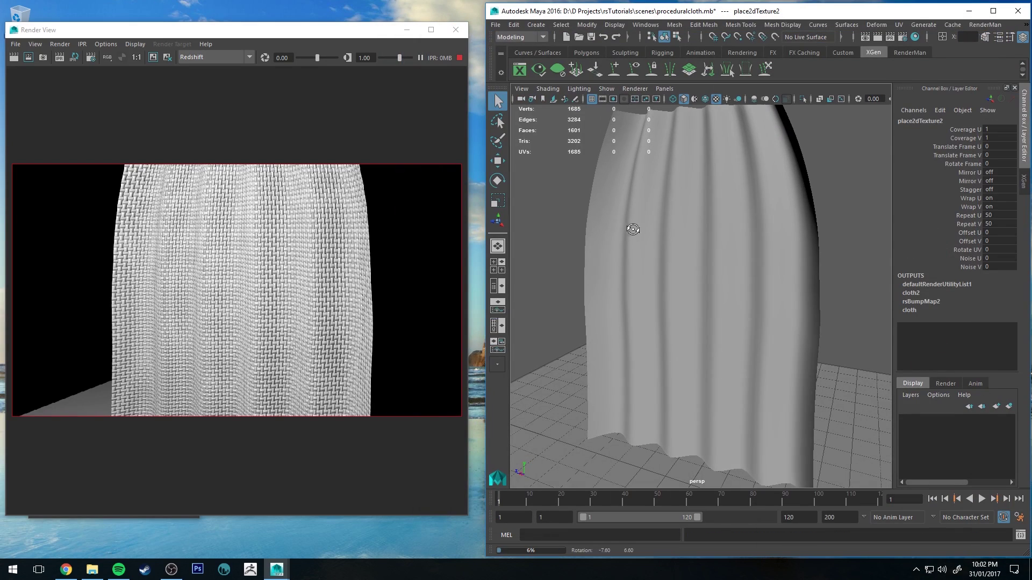
right_click_drag(556, 214, 659, 198, "alt")
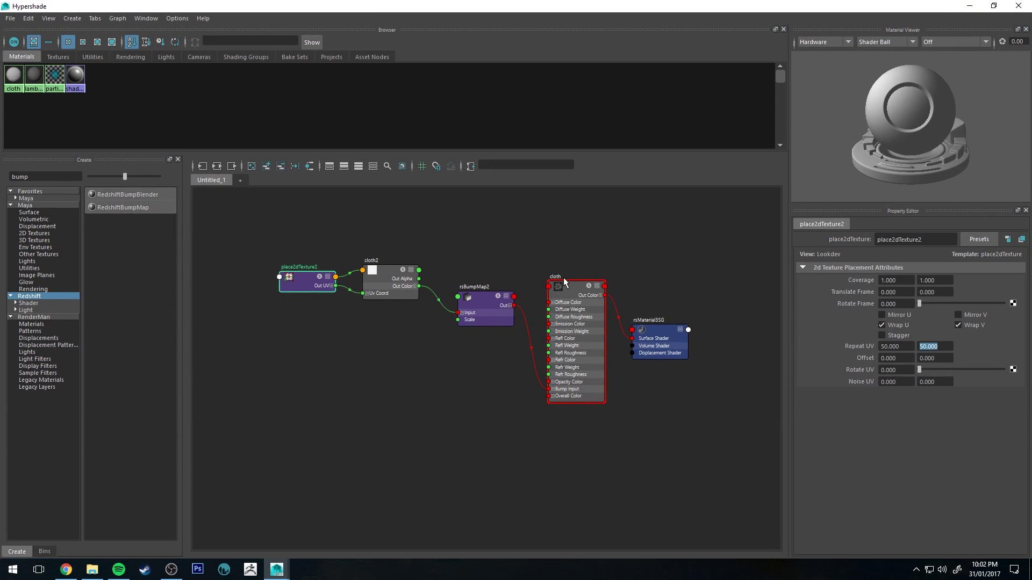
- Give cloth Diffuse Roughness 1, a blue diffuse colour, Reflection Weight 0.022 and Roughness 0.259
left_click(564, 277)
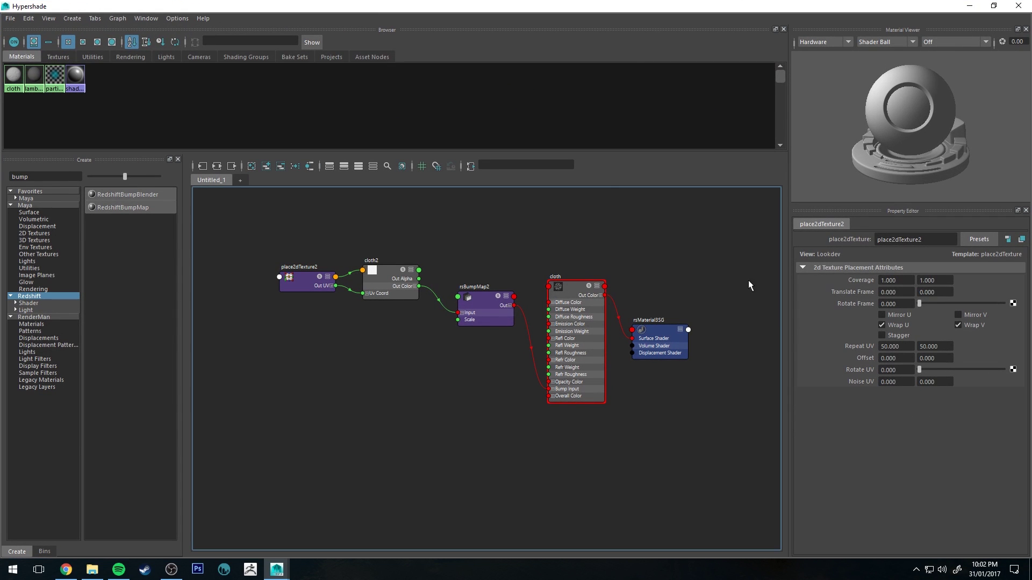
left_click(582, 290)
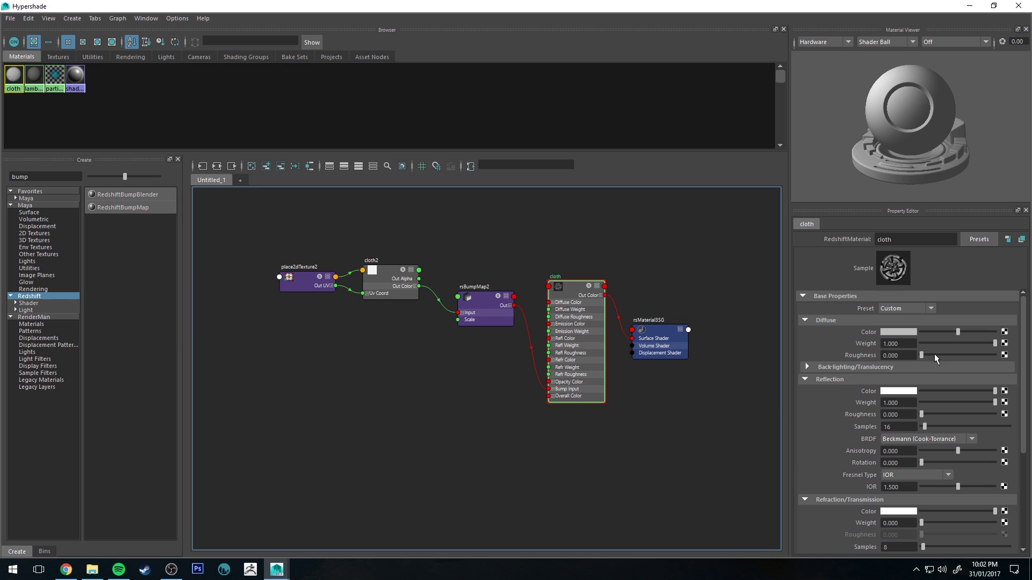
left_click_drag(937, 353, 1029, 368)
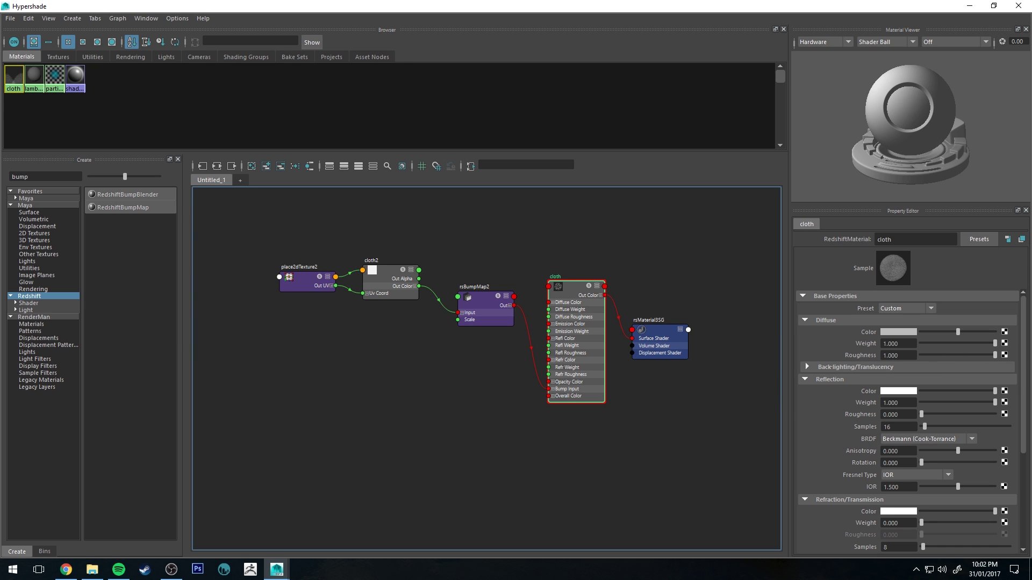
left_click(898, 333)
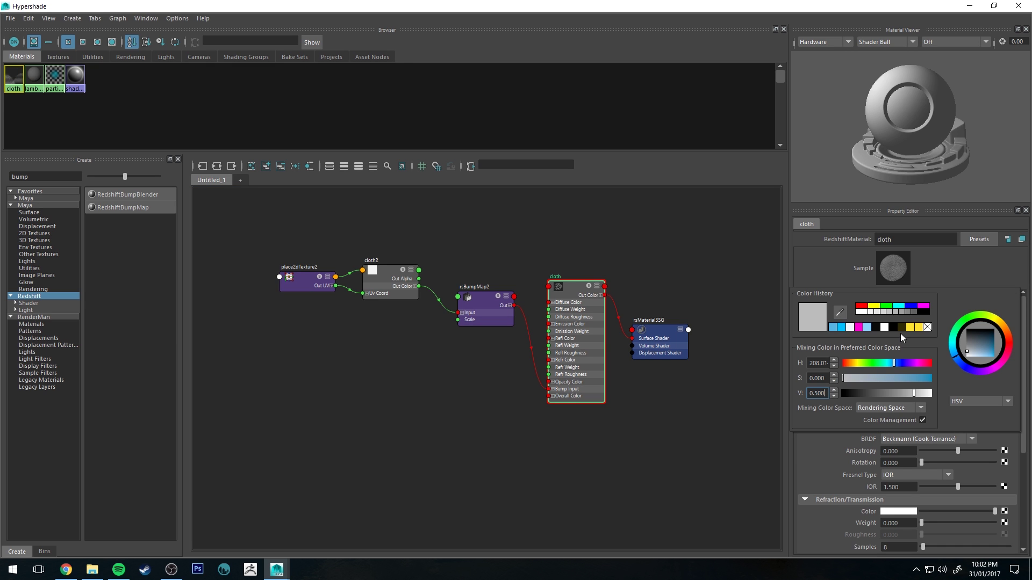
left_click(890, 394)
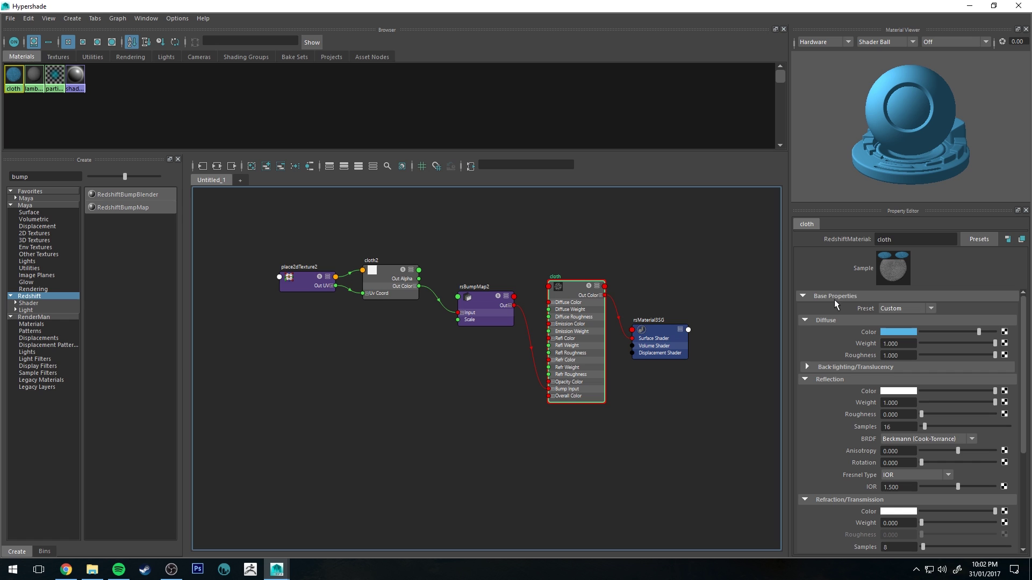
mouse_move(937, 402)
left_mouse_down()
mouse_move(924, 402)
mouse_move(932, 415)
left_mouse_up()
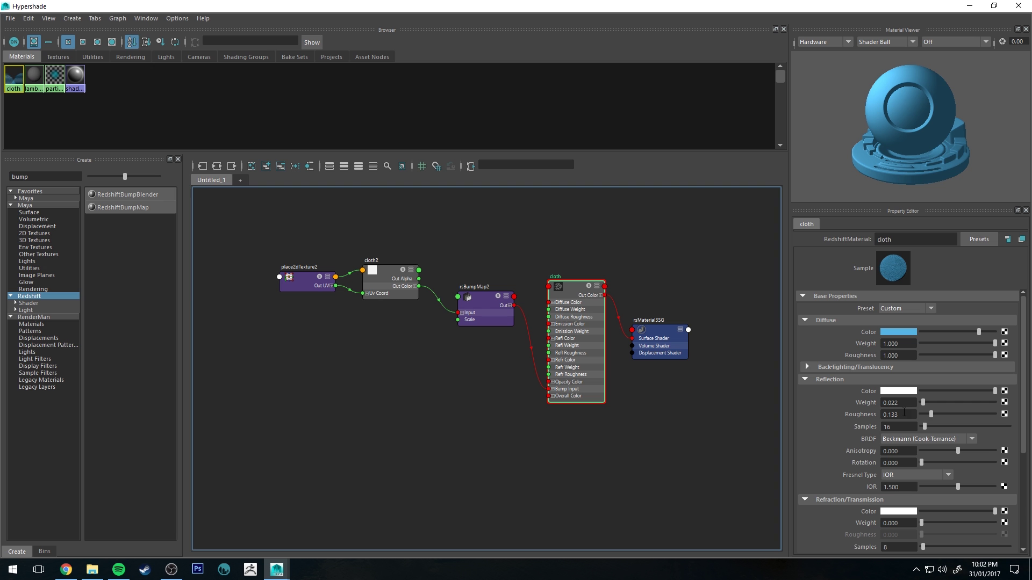
left_click_drag(931, 415, 940, 415)
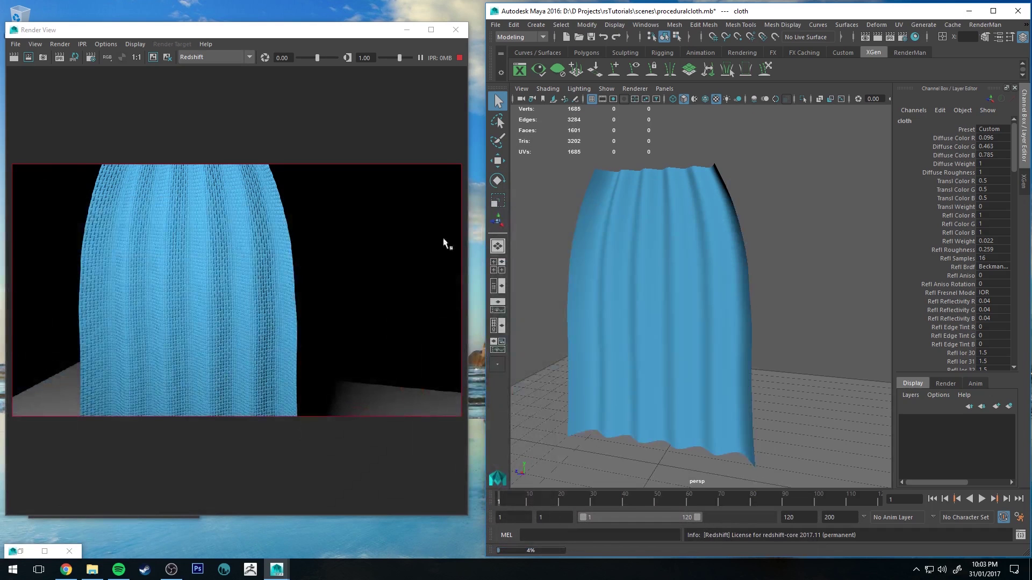
- Orbit around the blue curtain to view it from the front
left_click_drag(689, 210, 593, 226, "alt")
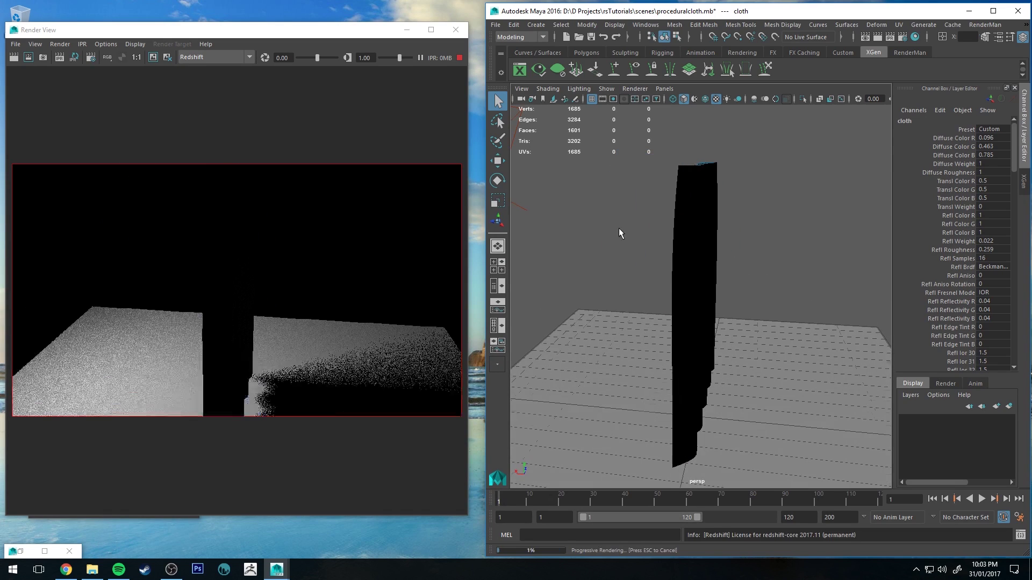
left_click_drag(618, 228, 701, 222, "alt")
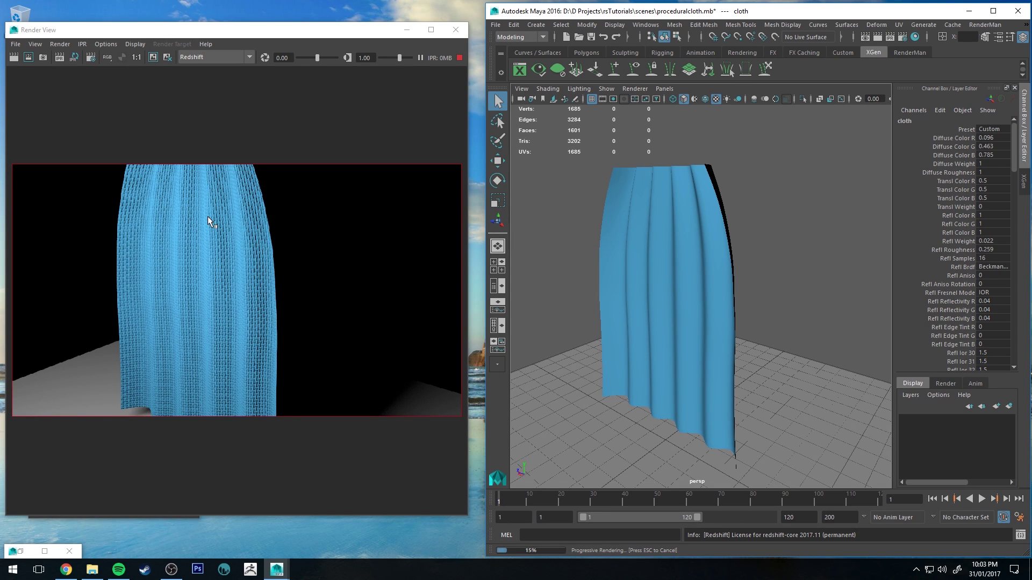
- Connect cloth2's Out Color to the cloth material's Opacity Color to make the weave gaps see-through
left_click(20, 552)
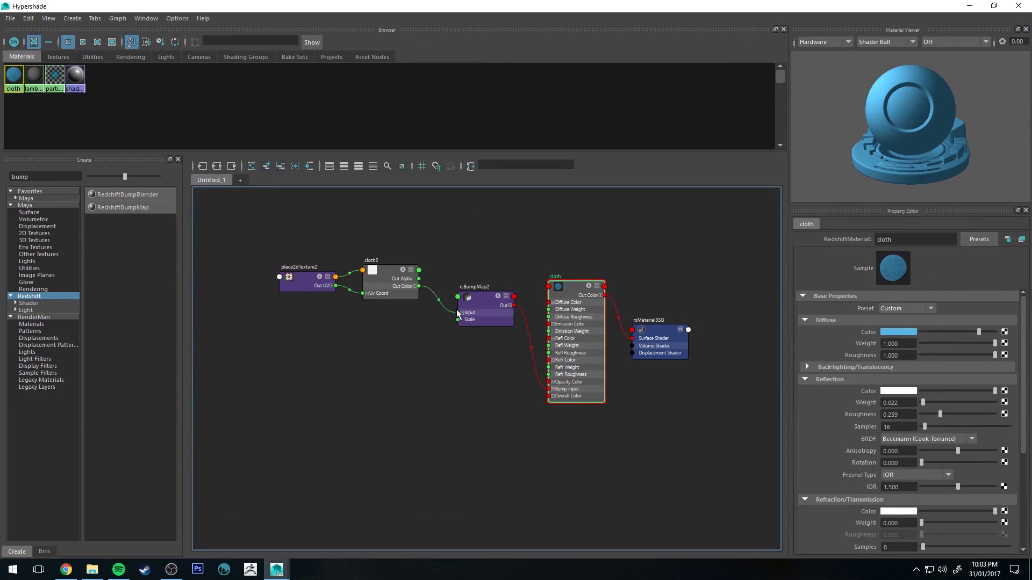
left_click(399, 286)
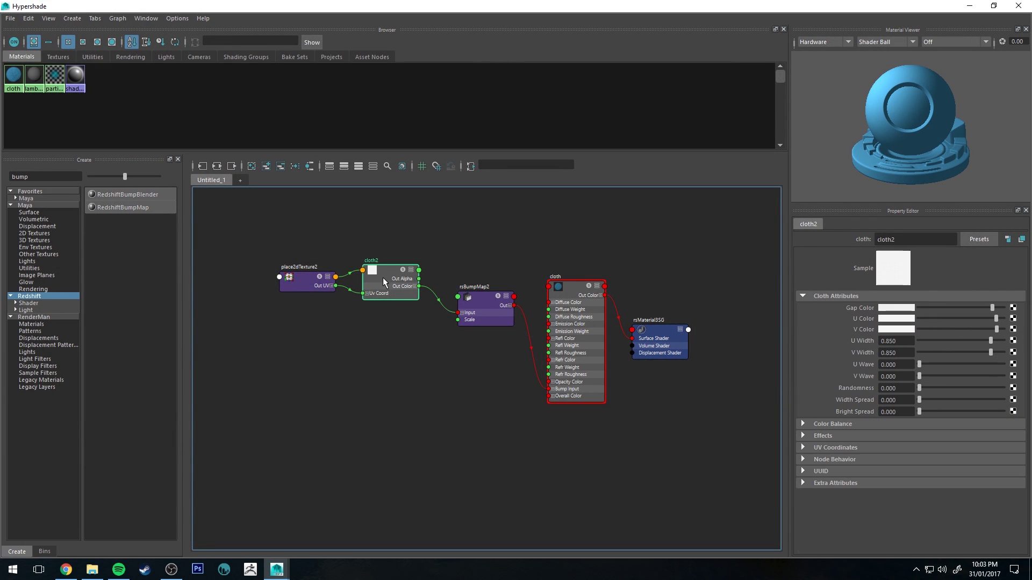
middle_click_drag(519, 272, 487, 240, "alt")
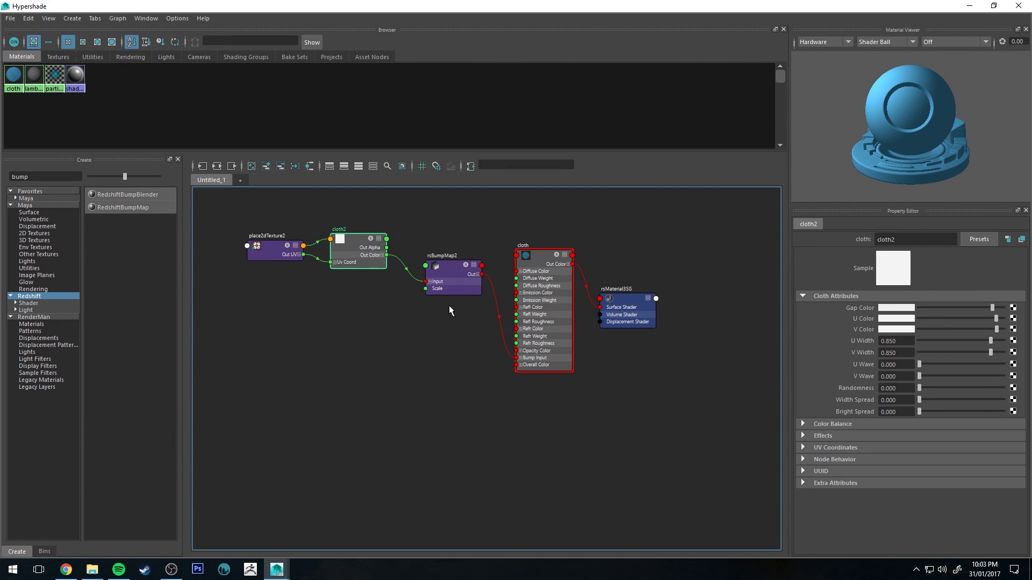
scroll(450, 305, "up", 3)
scroll(438, 295, "down", 1)
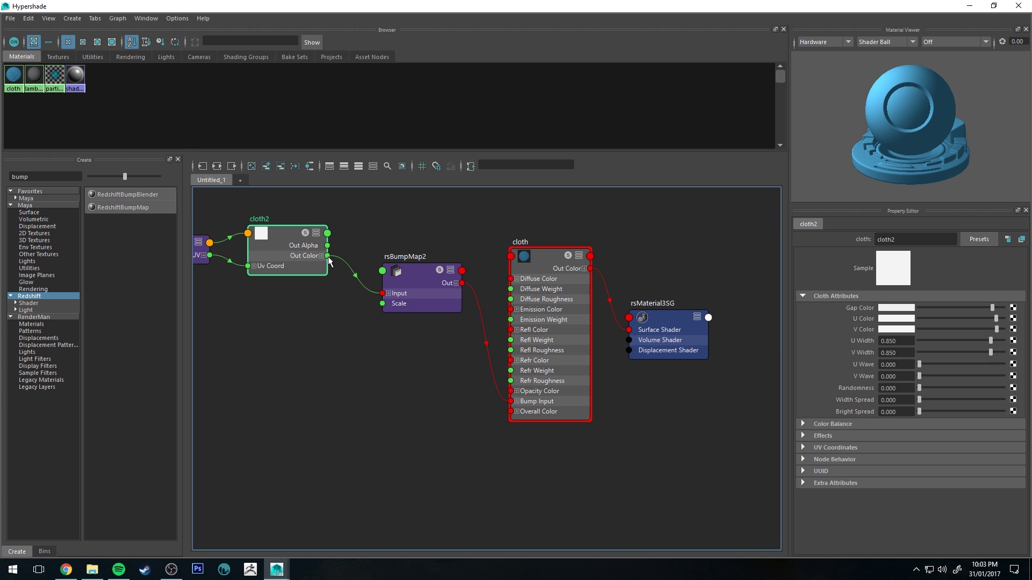
left_click_drag(328, 258, 511, 392)
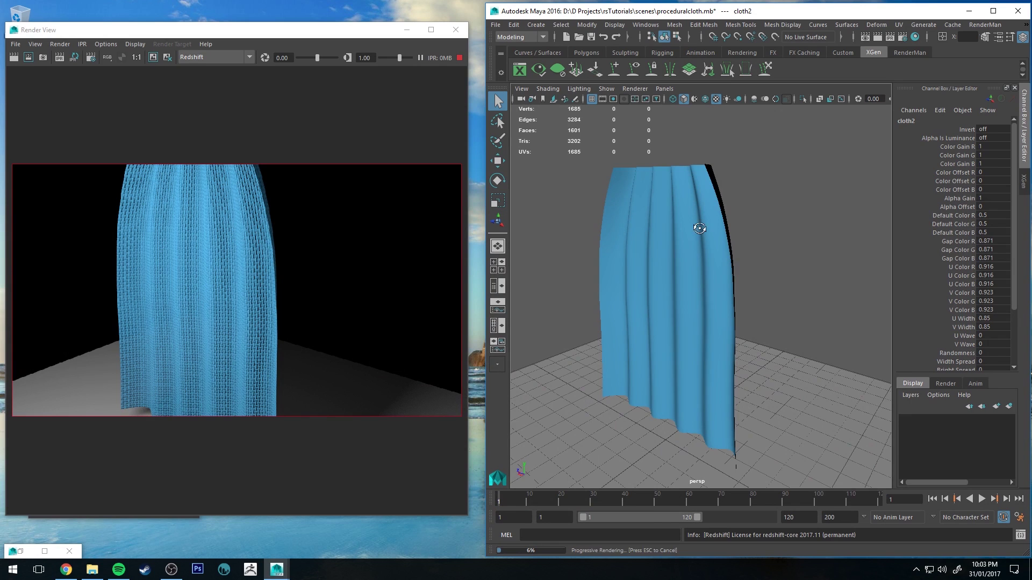
left_click_drag(699, 229, 603, 237, "alt")
- Scale down the area light rsPhysicalLight1 and move it close to the curtain
left_click(608, 235)
key("r")
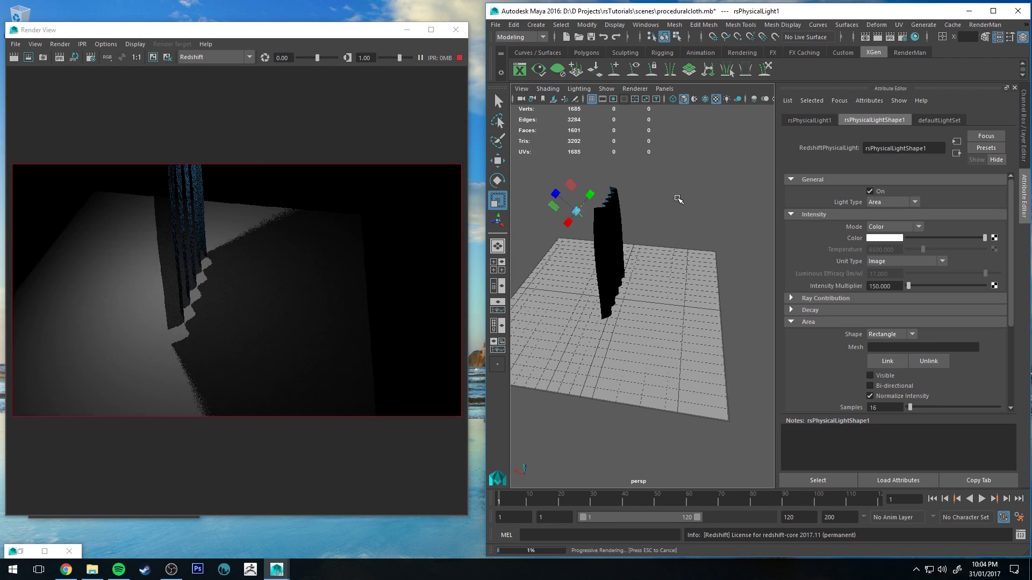
left_click_drag(657, 185, 575, 230, "alt")
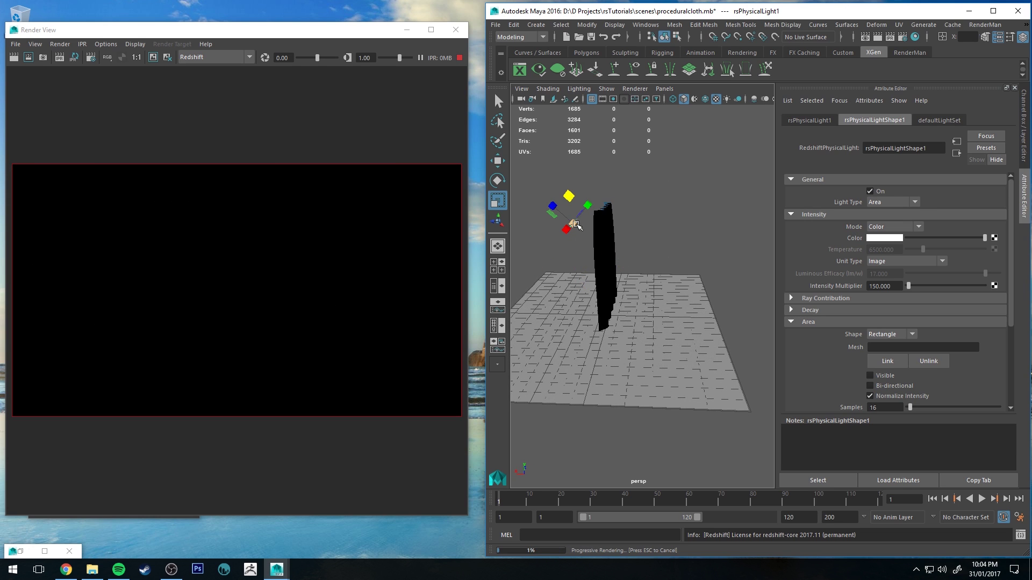
key("w")
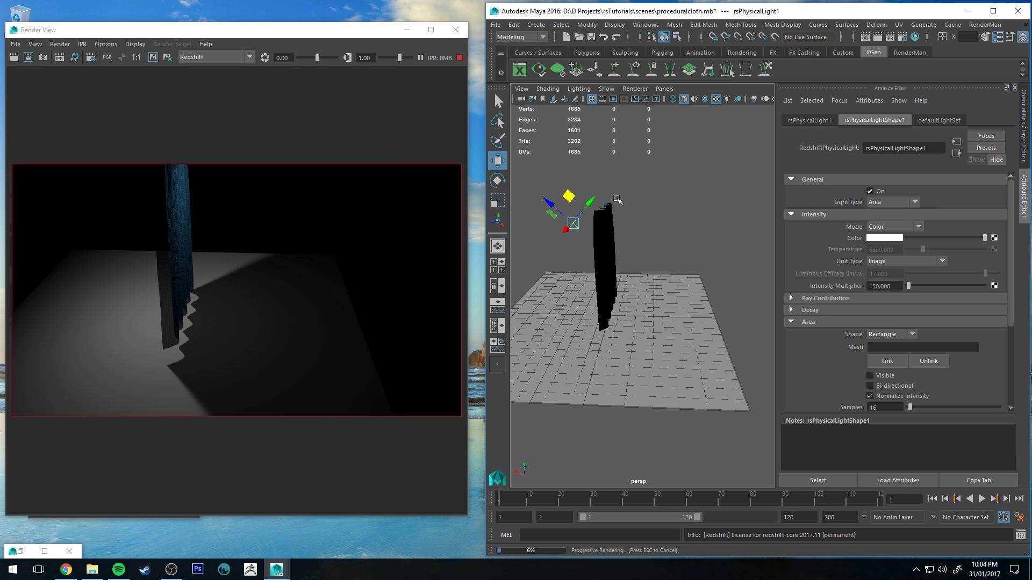
left_click_drag(568, 196, 524, 204, "alt")
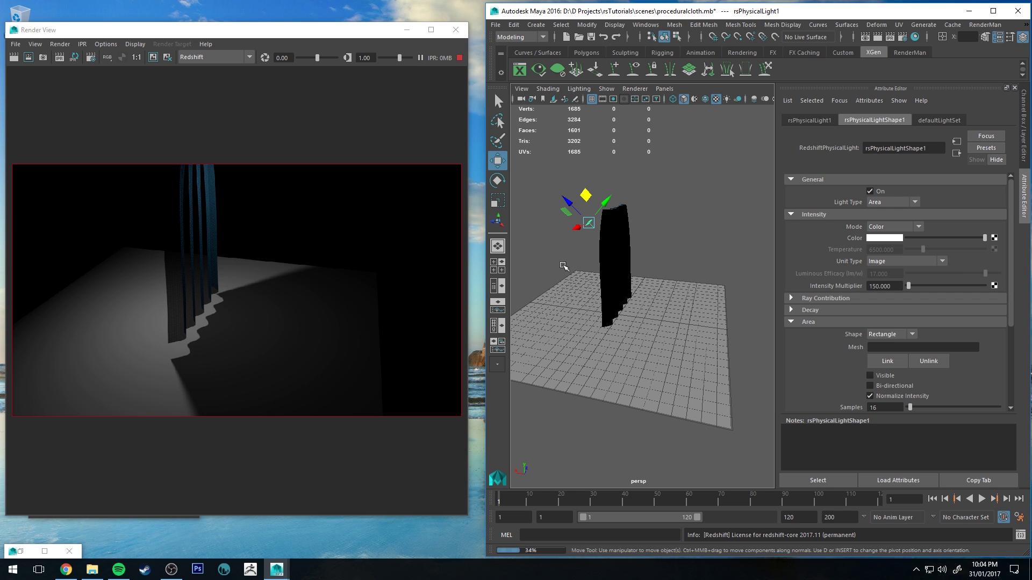
left_click_drag(586, 196, 598, 219)
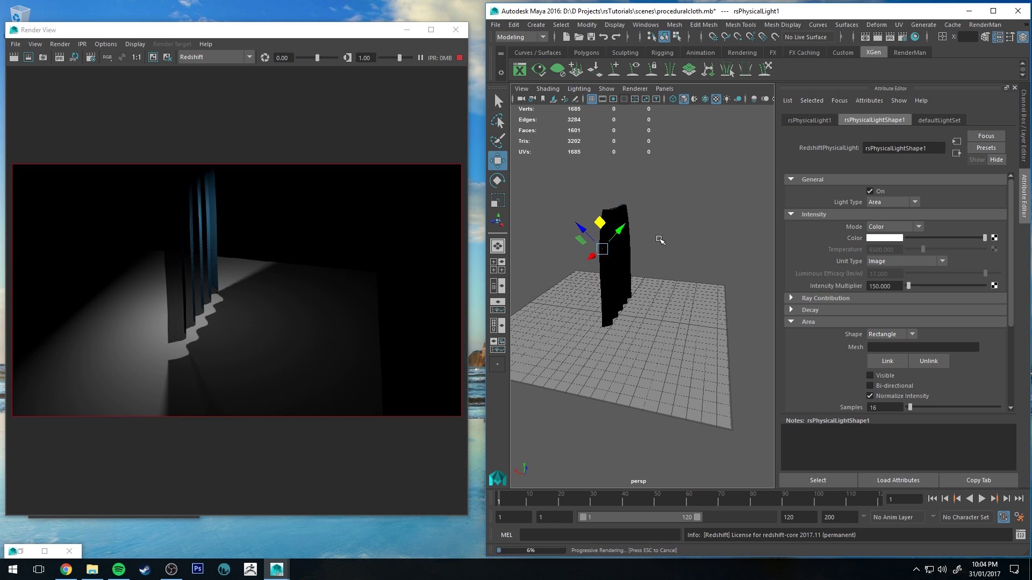
left_click_drag(624, 165, 598, 215, "alt")
right_click_drag(597, 215, 696, 233, "alt")
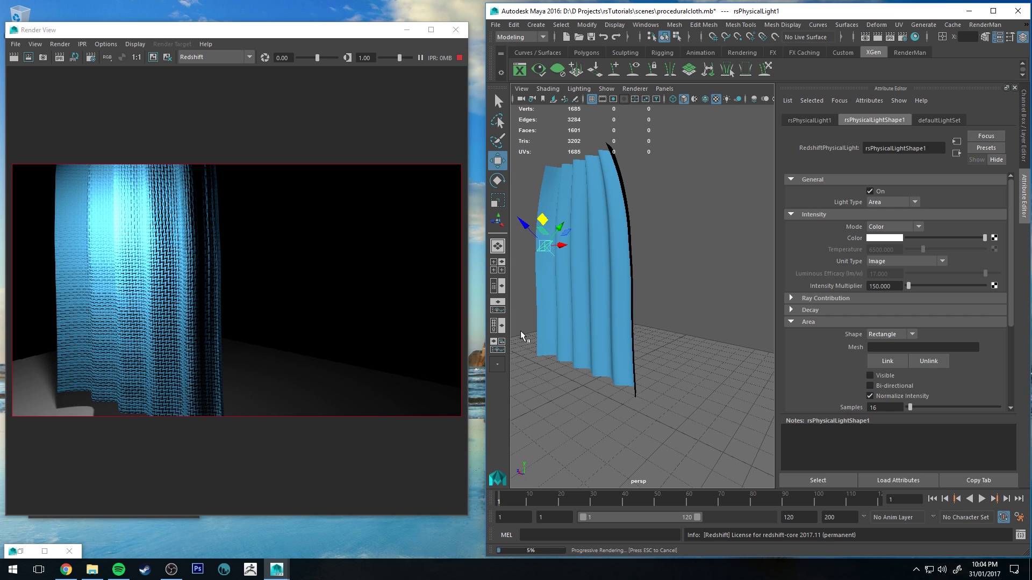
key("ctrl+h")
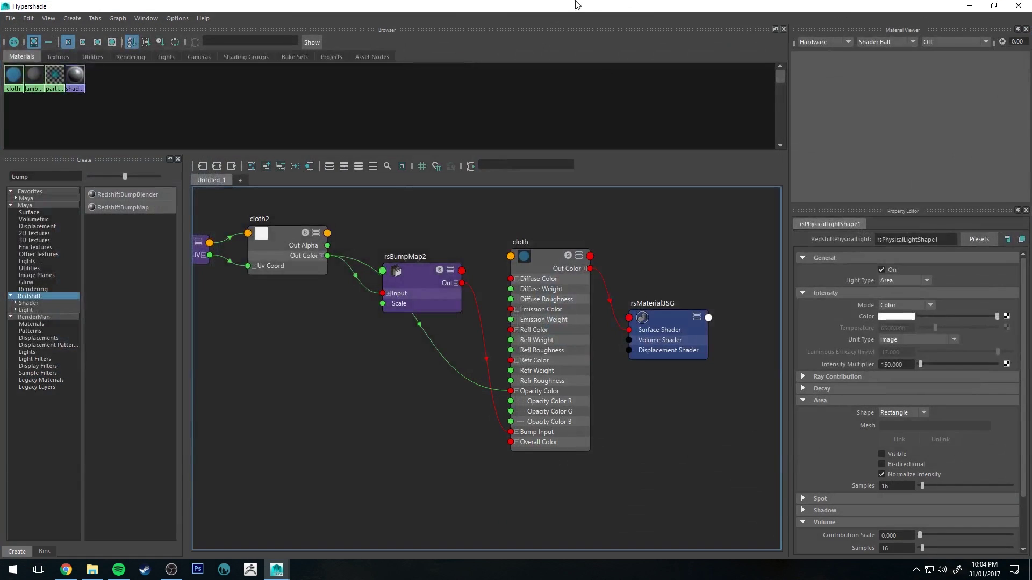
- Set cloth2's V Wave to 0 and U Wave to about 0.113
left_click(287, 249)
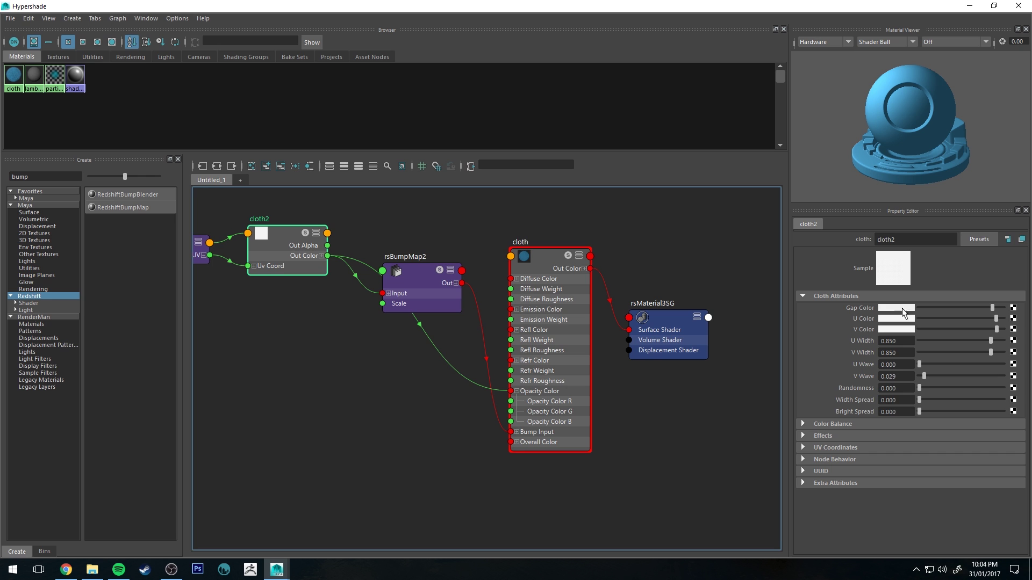
double_click(760, 10)
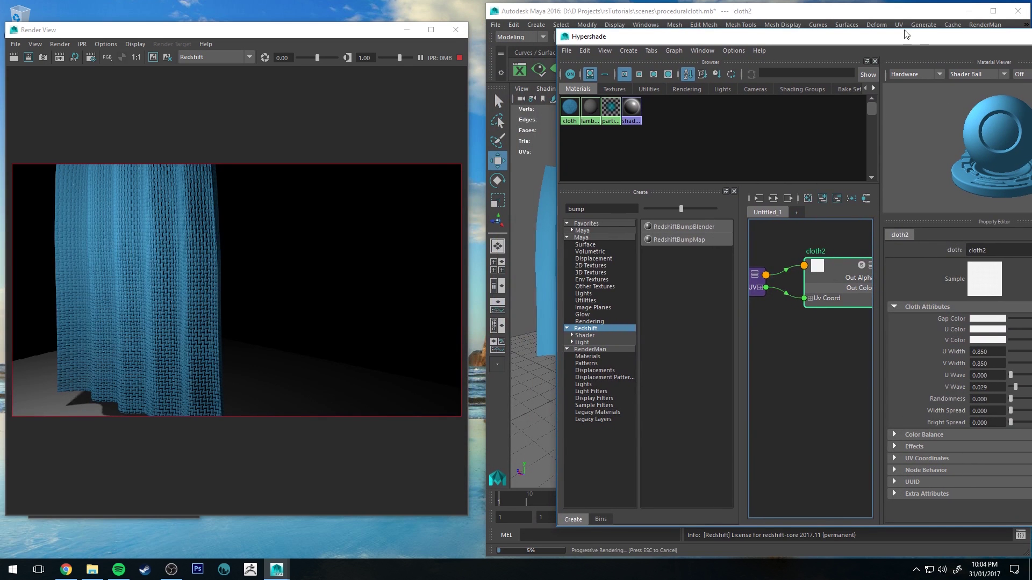
left_click_drag(880, 38, 771, 31)
mouse_move(906, 379)
left_mouse_down()
mouse_move(933, 381)
mouse_move(863, 379)
mouse_move(923, 381)
left_mouse_up()
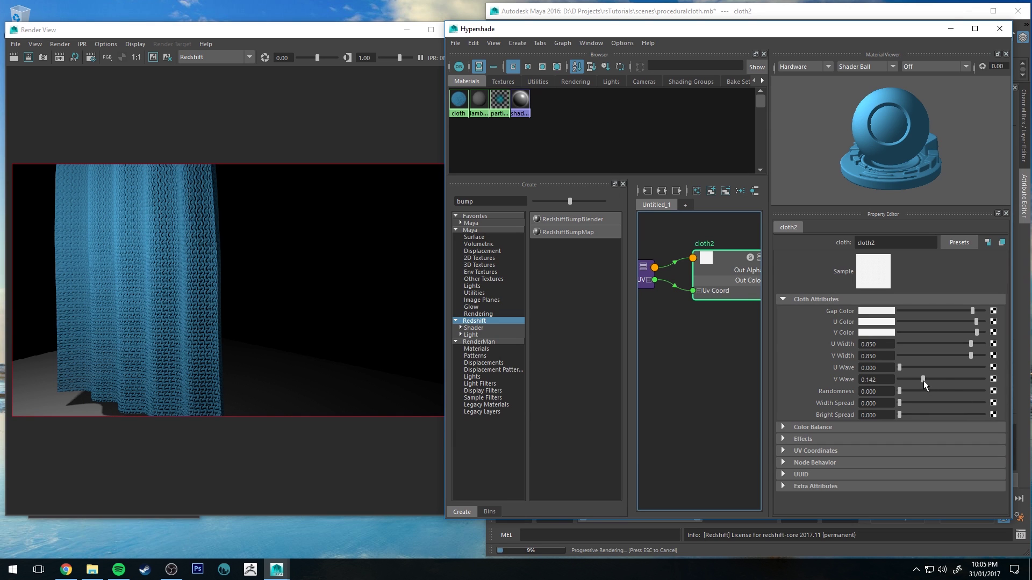
left_click_drag(923, 380, 899, 380)
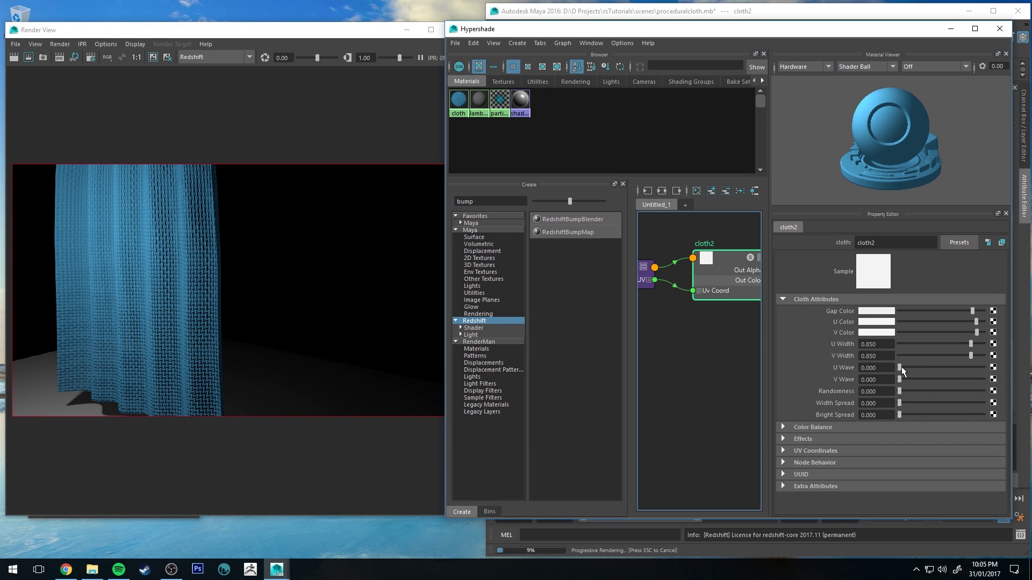
left_click_drag(901, 367, 918, 372)
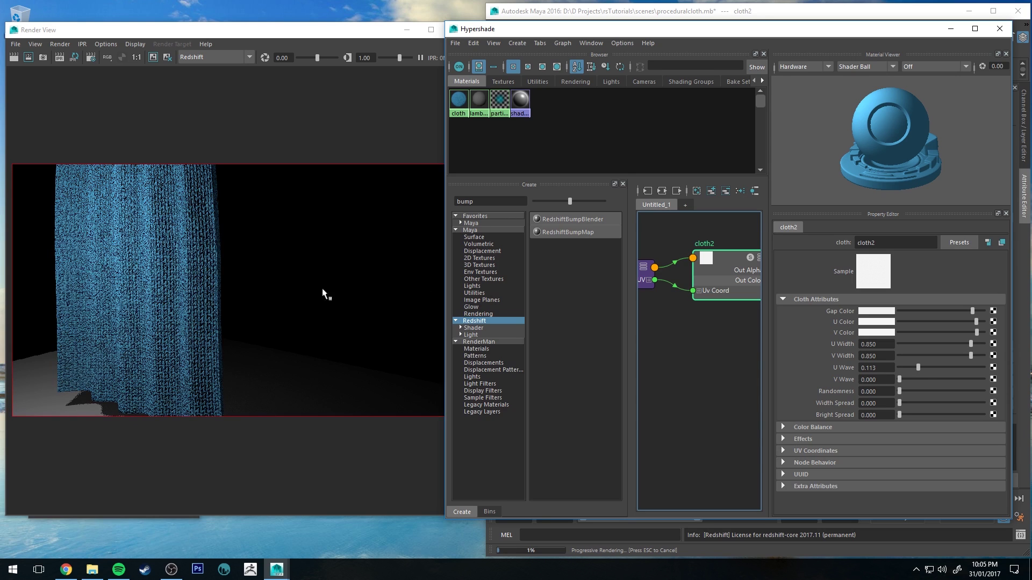
- Try place2dTexture2 Repeat UV at 60 and 80, then return it to 50 and reselect cloth2
left_click(642, 280)
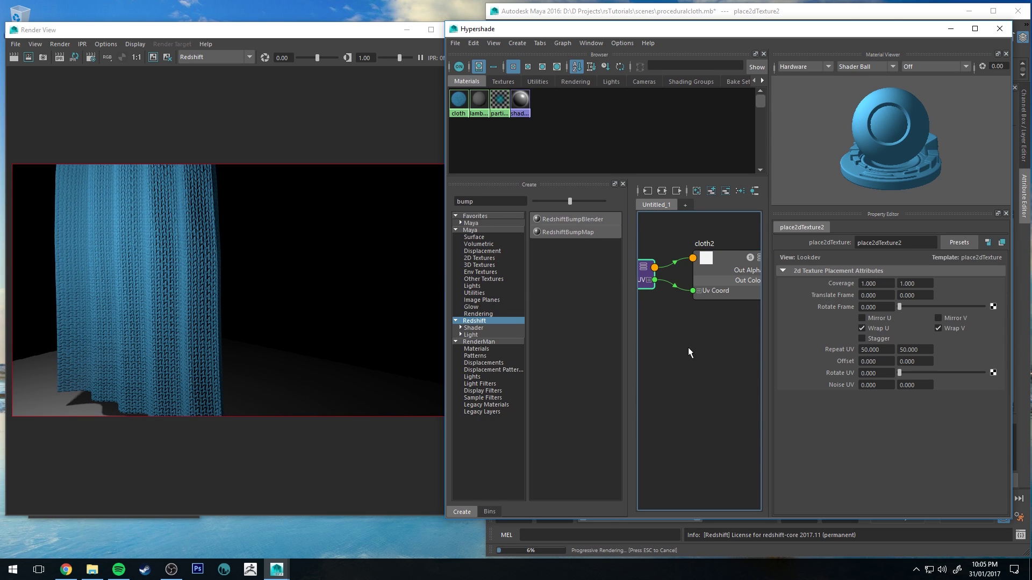
type("60")
key("Return")
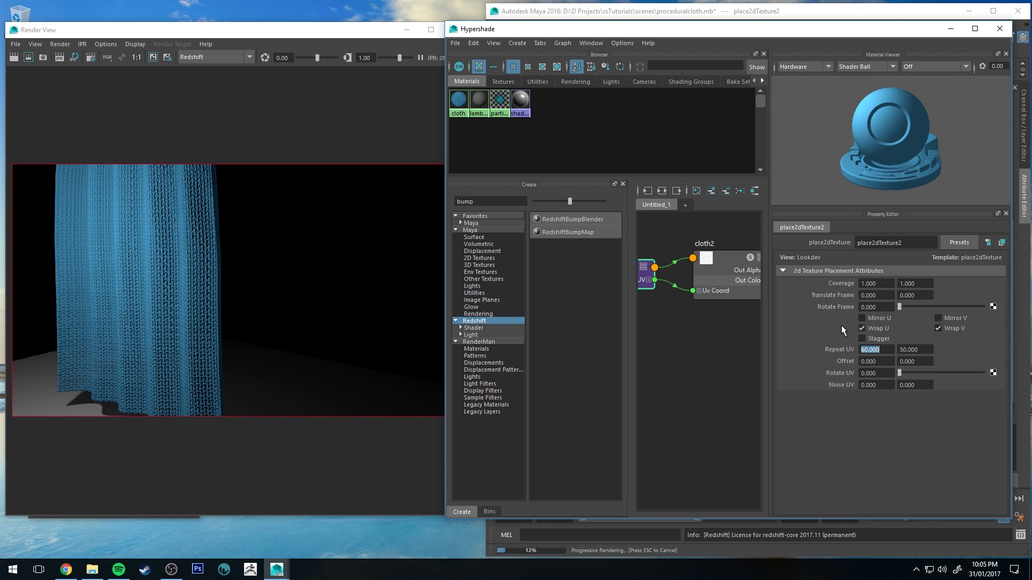
type("80")
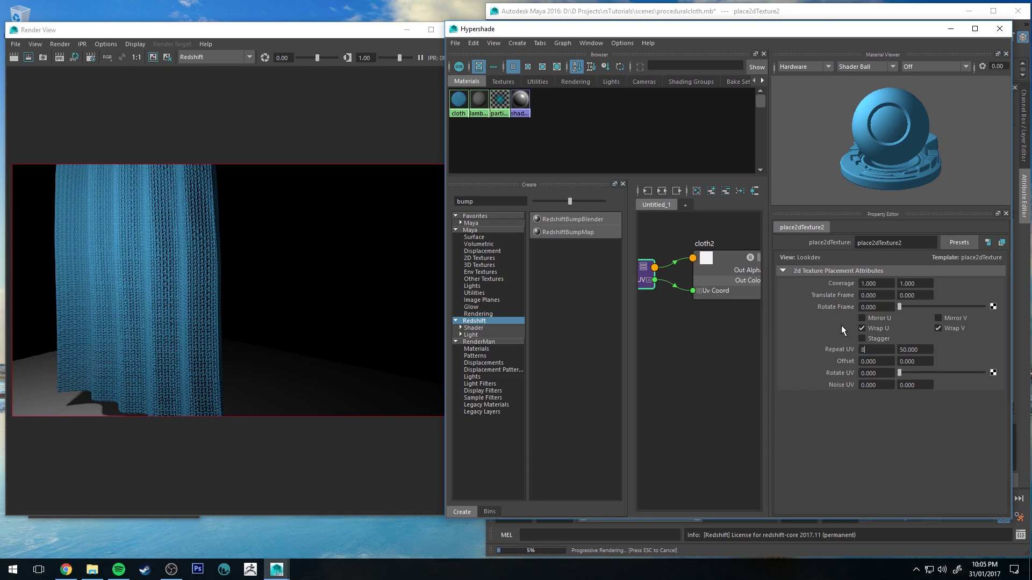
key("Return")
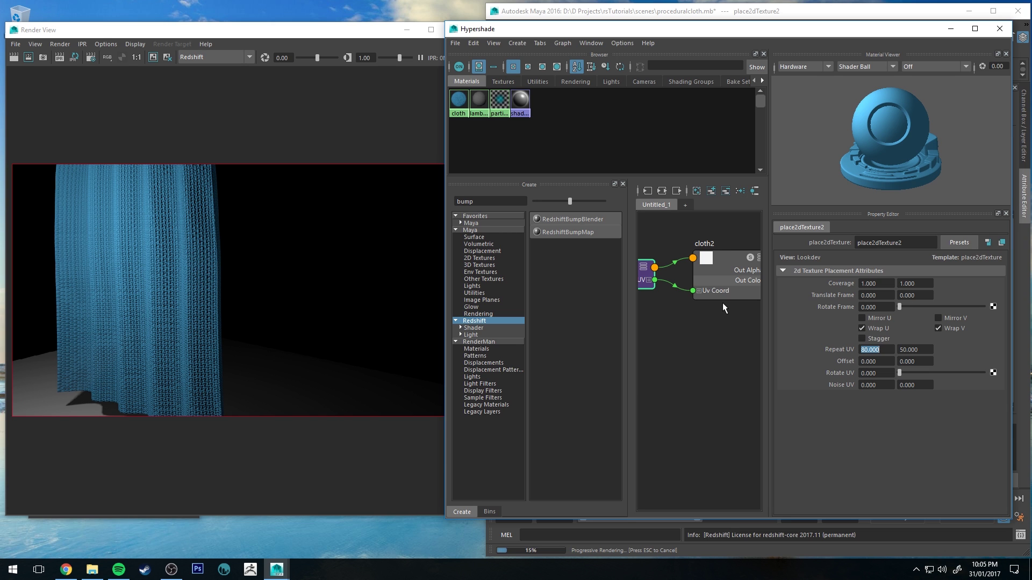
type("50")
key("Return")
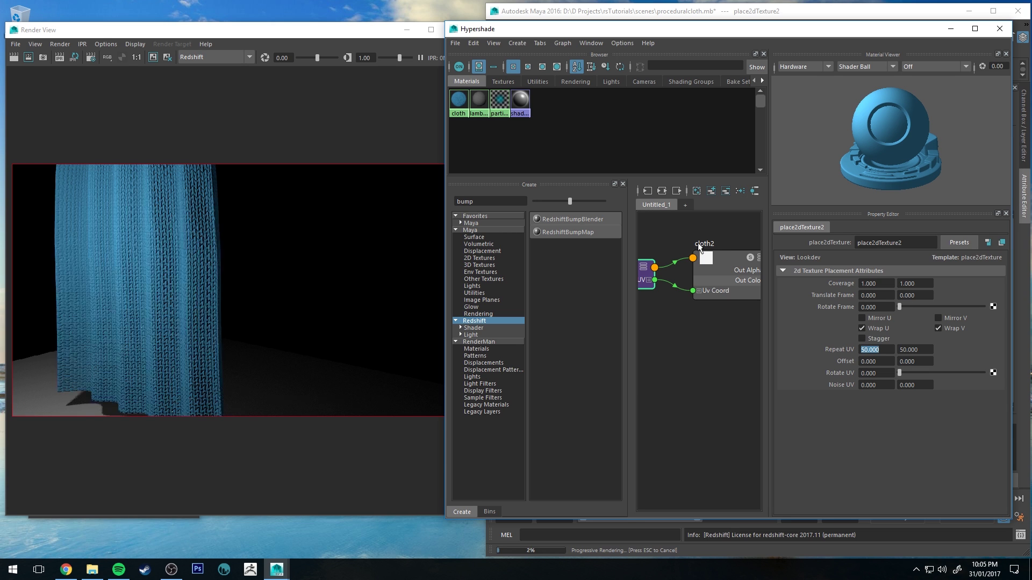
left_click(719, 257)
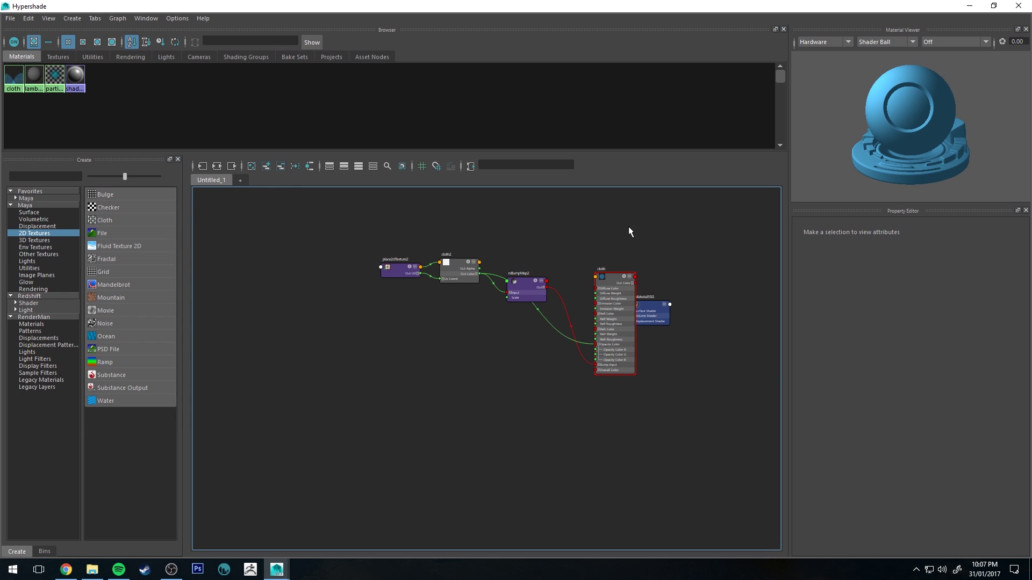
- Add a Fractal 2D texture to the cloth shading graph
middle_click_drag(628, 227, 595, 253, "alt")
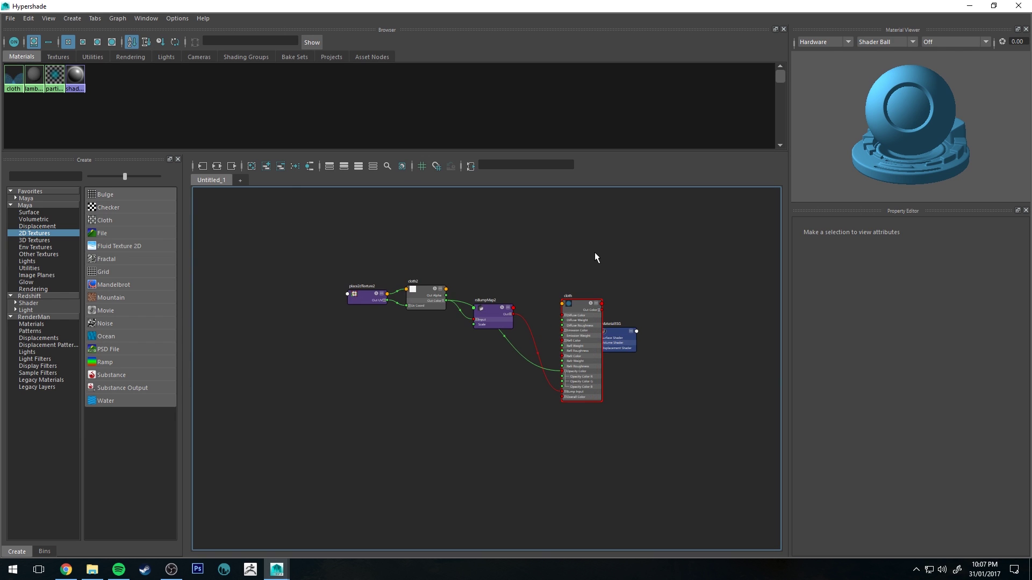
scroll(596, 251, "up", 2)
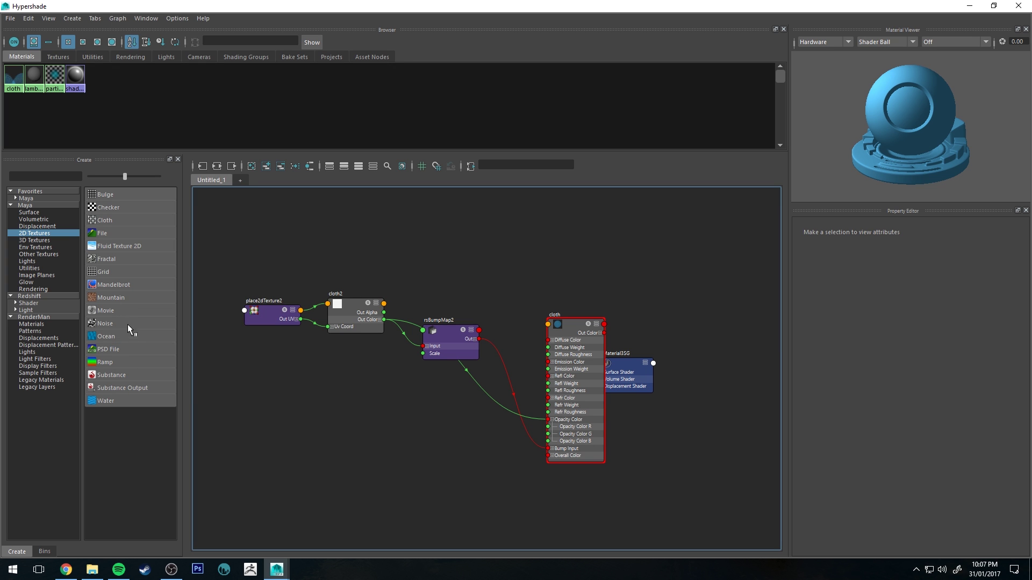
left_click(121, 256)
- Arrange fractal1 and place2dTexture3 above the cloth network and drag Out Alpha toward the cloth shader
left_click_drag(531, 415, 527, 280)
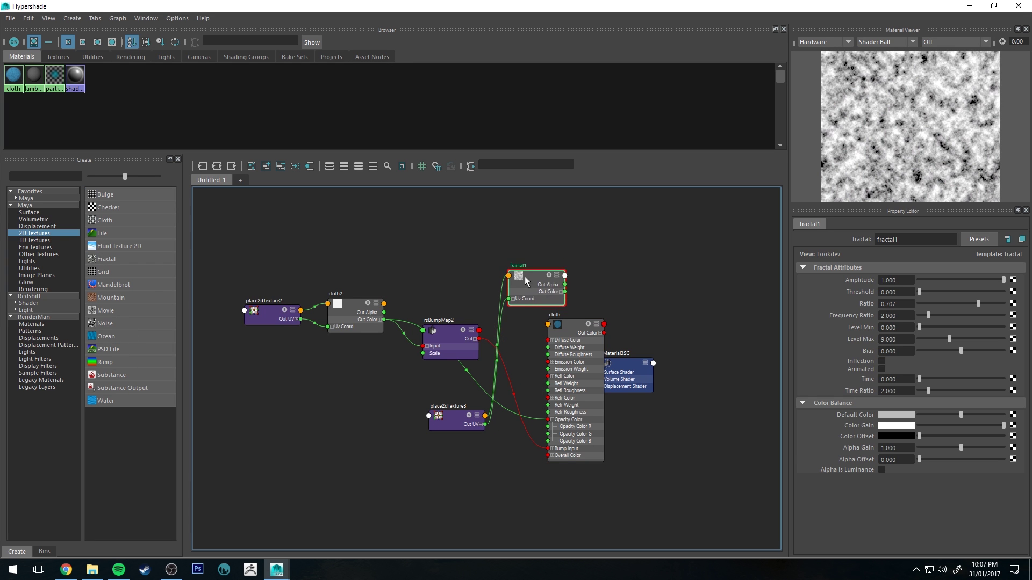
left_click_drag(445, 428, 388, 225)
left_click_drag(522, 287, 472, 251)
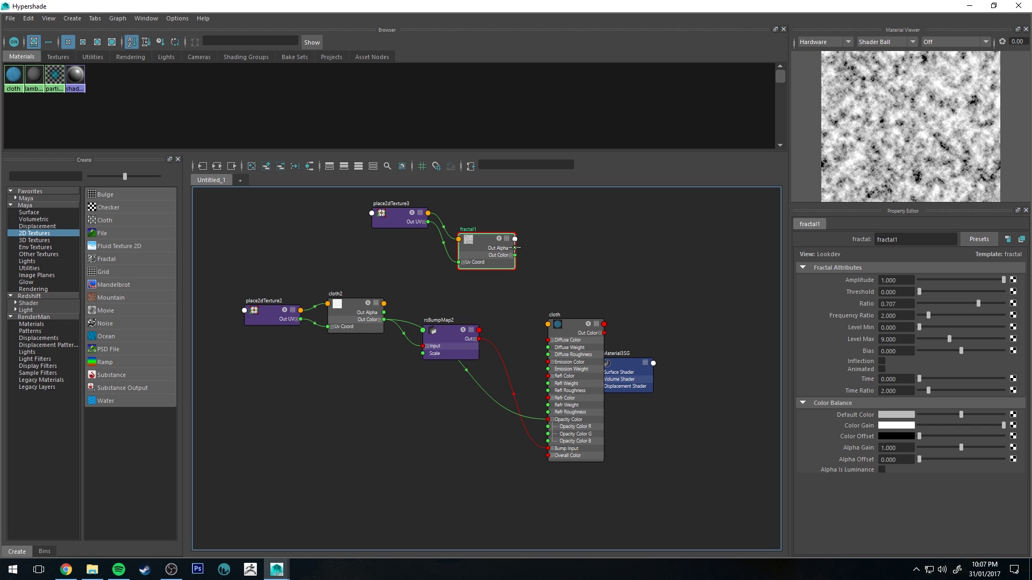
left_click_drag(515, 248, 548, 354)
- Connect fractal1 to the cloth material's Diffuse input
double_click(719, 7)
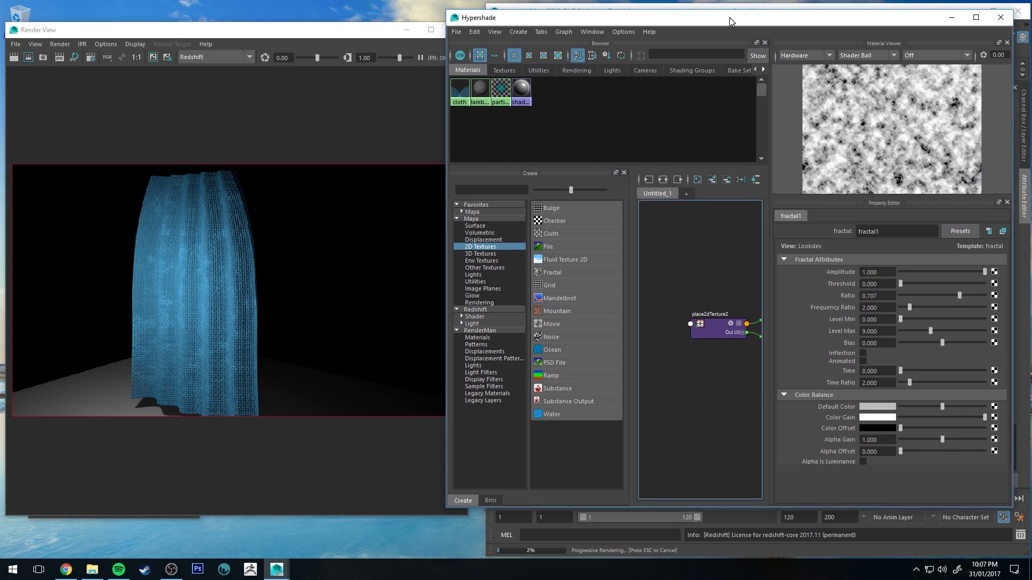
left_click_drag(730, 21, 728, 33)
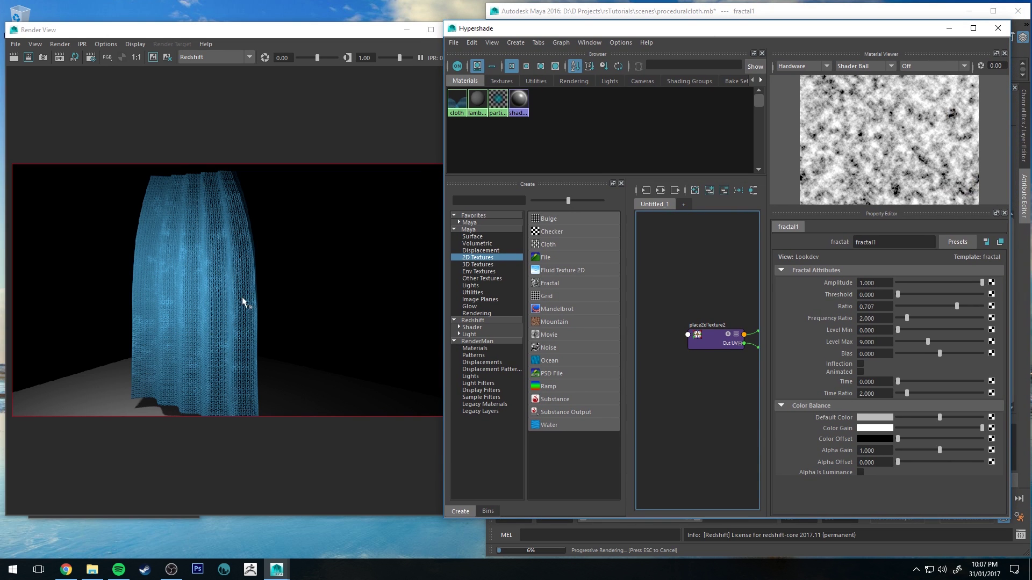
middle_click_drag(696, 311, 588, 262, "alt")
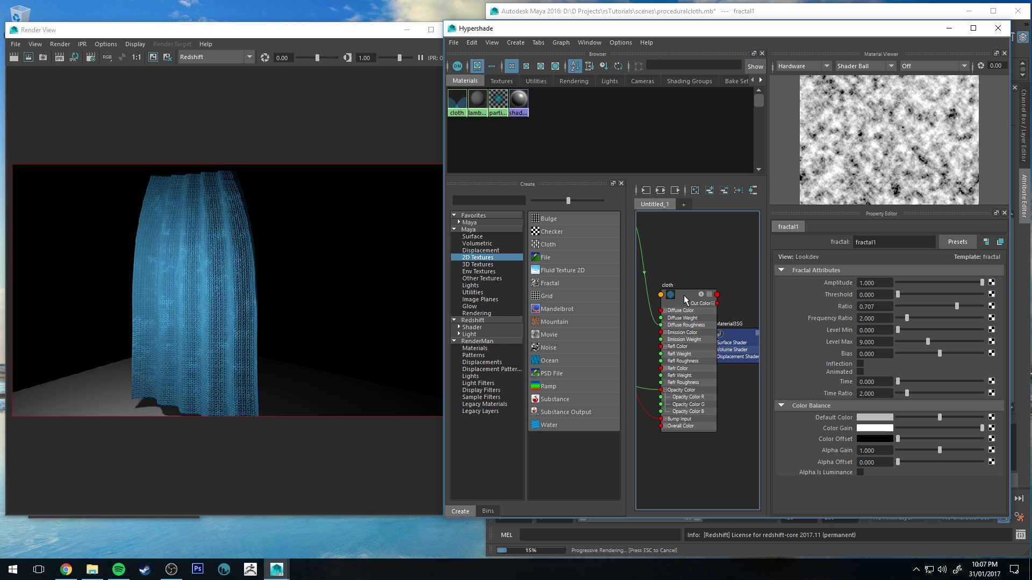
middle_click_drag(659, 285, 693, 284, "alt")
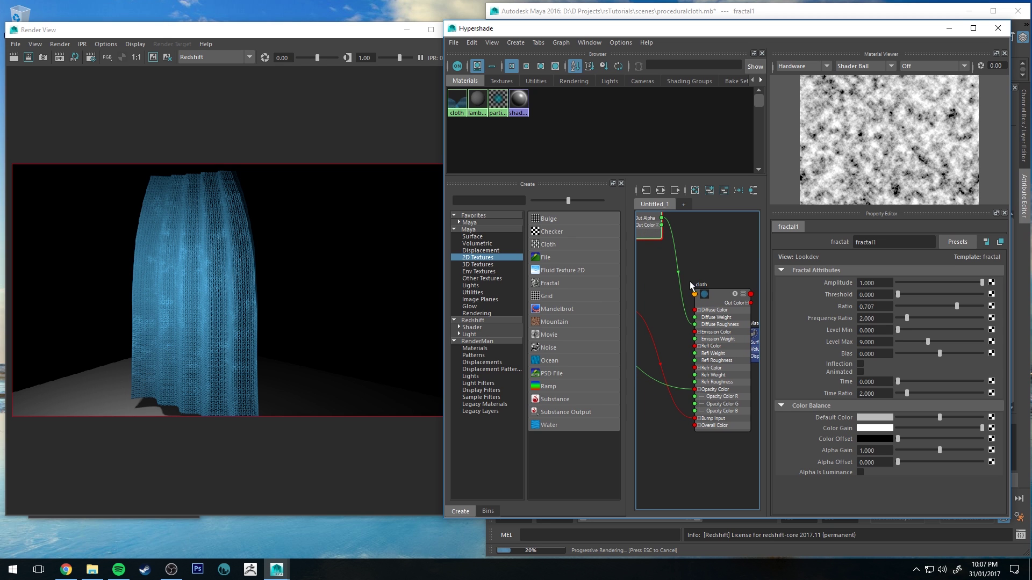
- Soften fractal1 to Amplitude 0.510, Ratio 0.665 and Frequency Ratio 1.116
left_click_drag(963, 282, 939, 282)
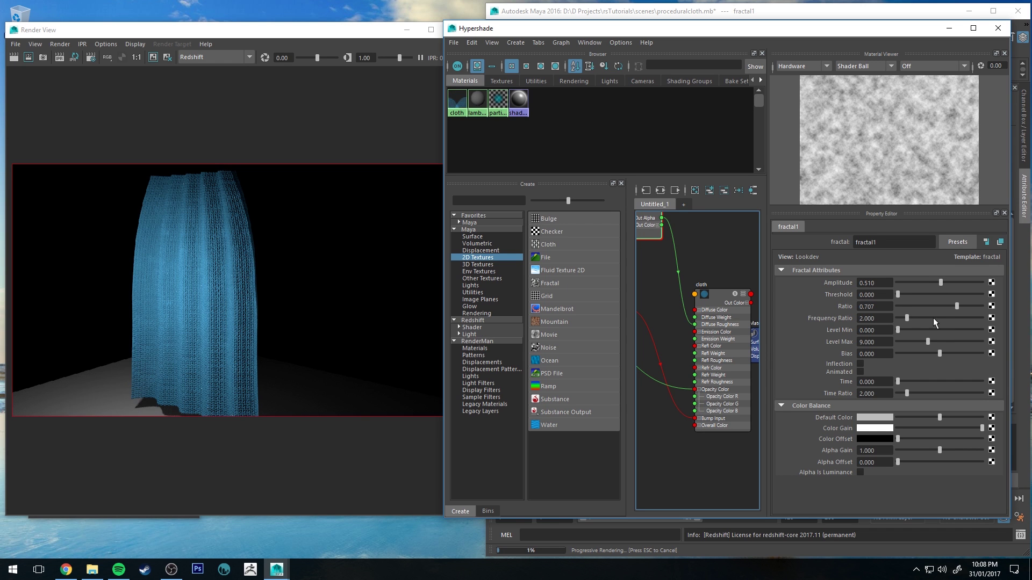
left_click_drag(956, 306, 953, 307)
left_click_drag(906, 317, 899, 321)
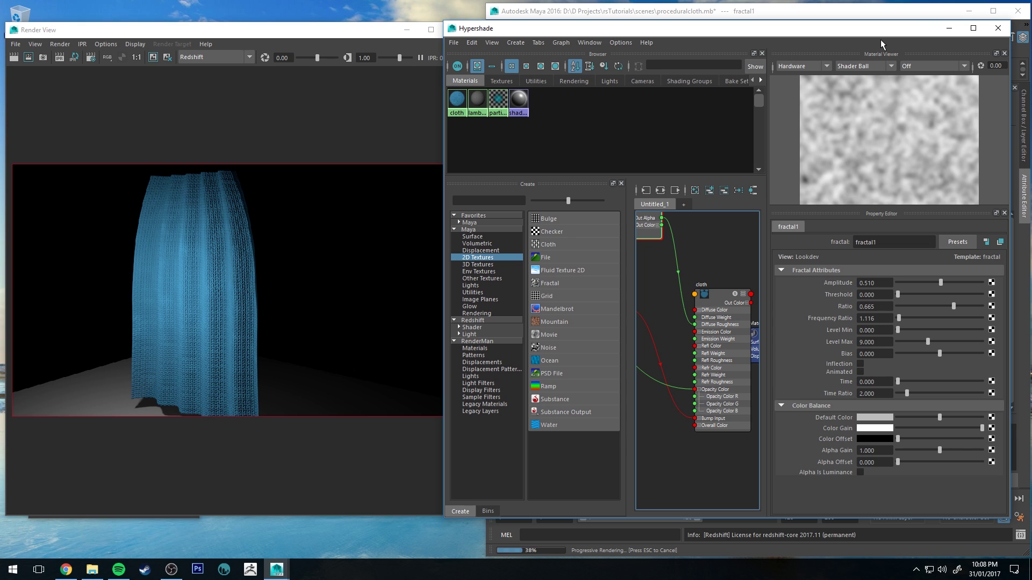
- Select cloth2 and frame place2dTexture2 and rsBumpMap2 in the shading network
scroll(656, 279, "down", 3)
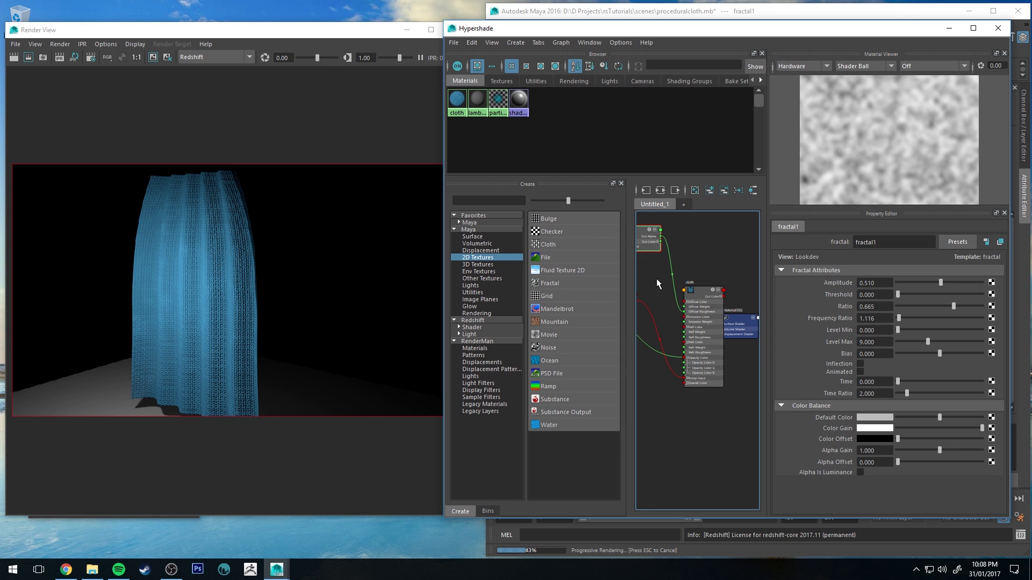
left_click(677, 280)
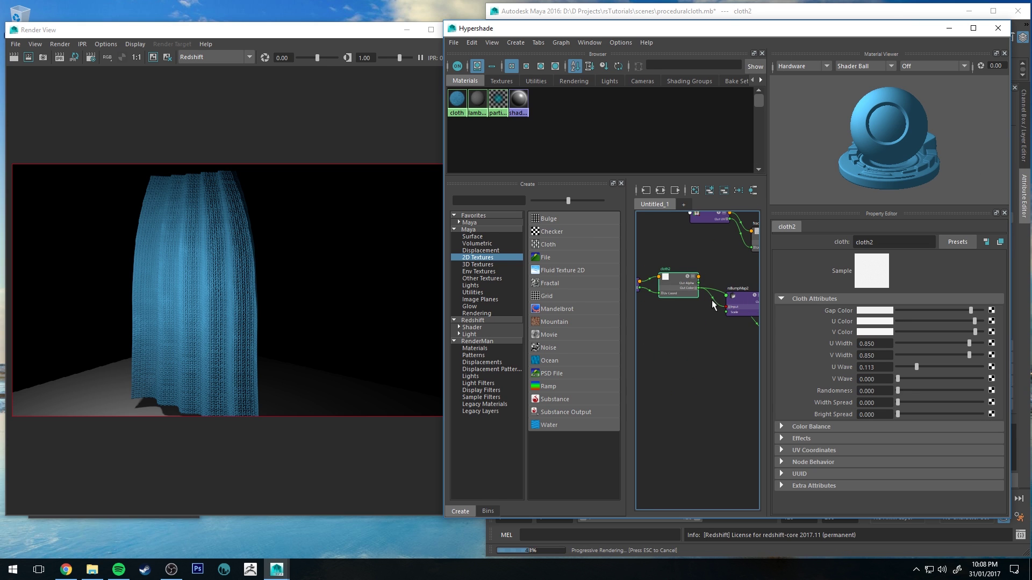
middle_click_drag(724, 267, 634, 278, "alt")
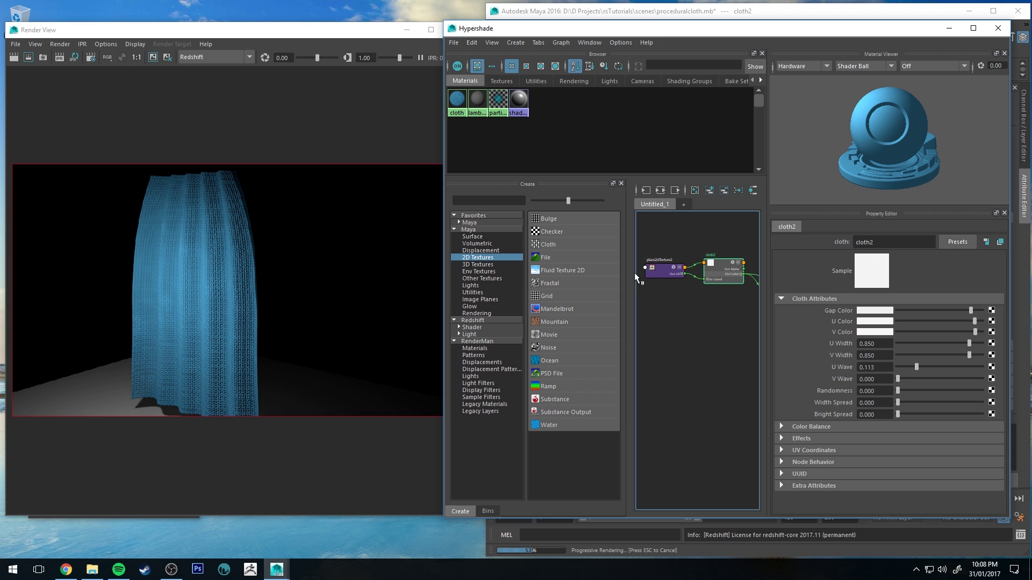
middle_click_drag(757, 291, 564, 235, "alt")
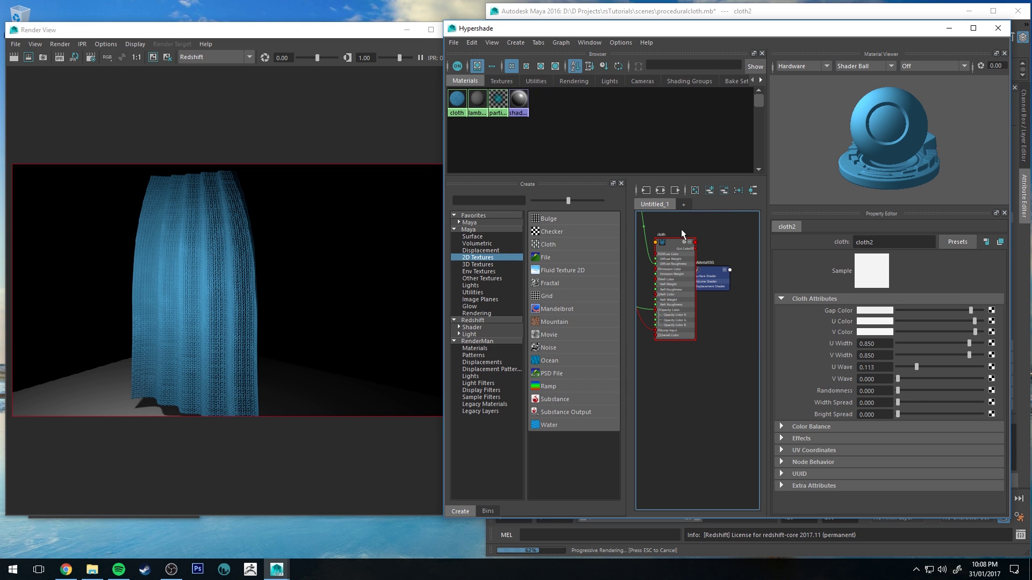
middle_click_drag(680, 231, 741, 248, "alt")
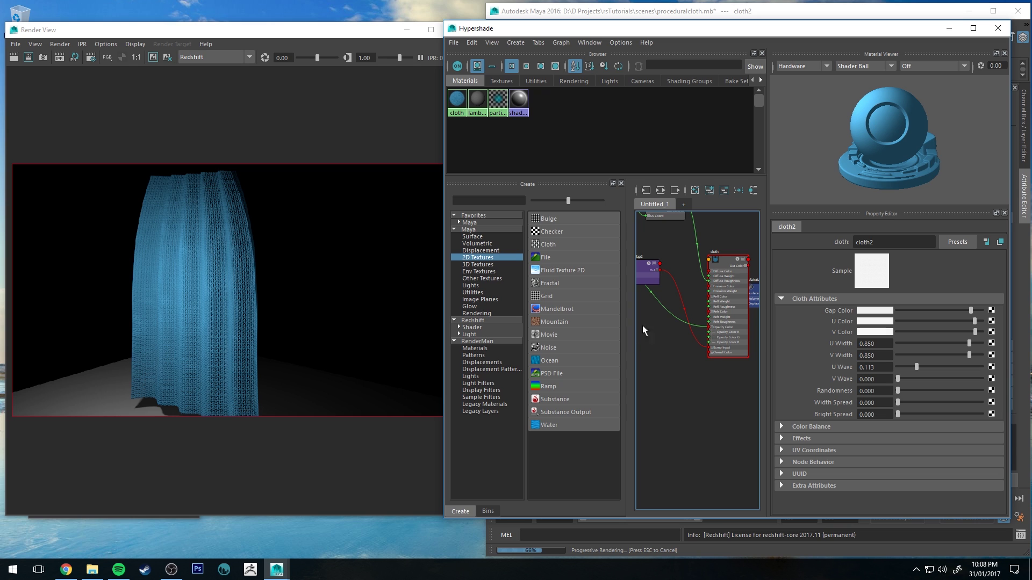
middle_click_drag(670, 341, 698, 330, "alt")
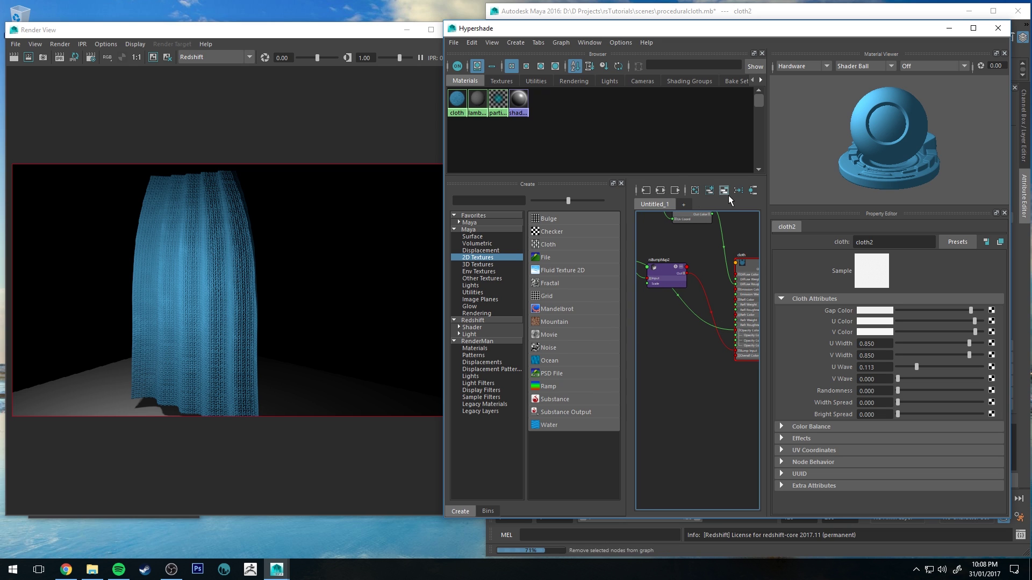
scroll(721, 262, "down", 3)
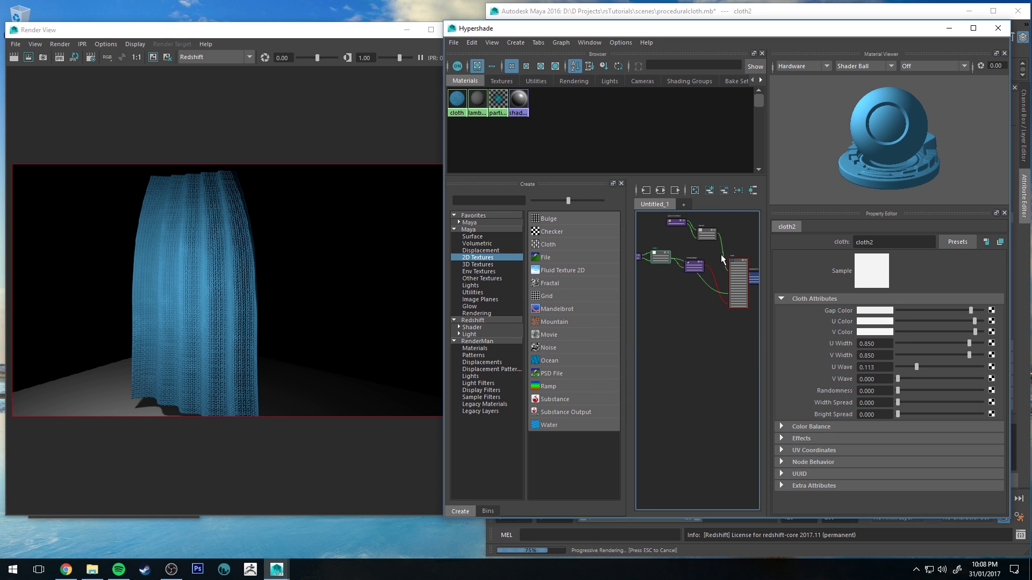
middle_click_drag(742, 235, 714, 242, "alt")
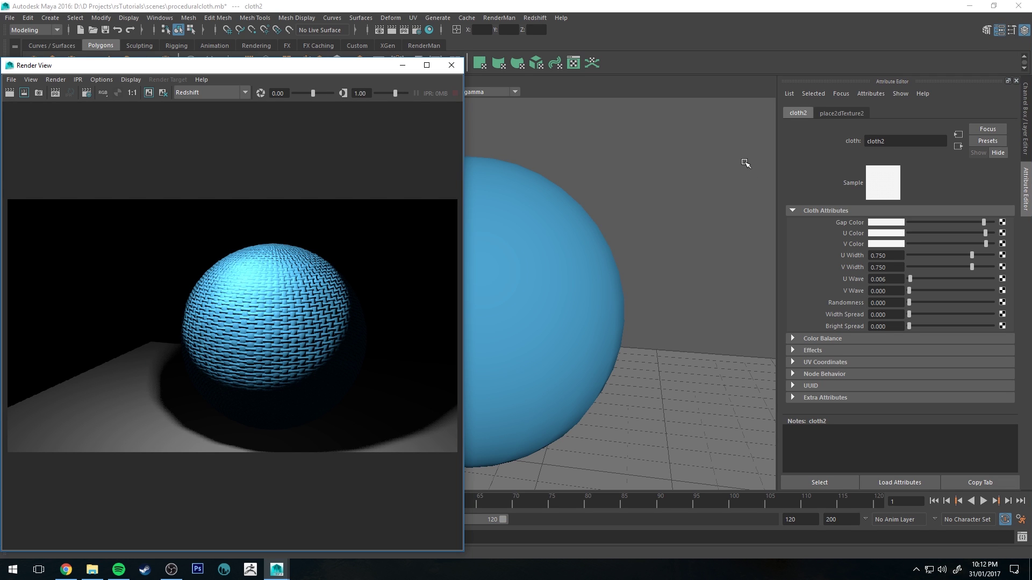
- Move the render preview aside and select the sphere
left_click(610, 190)
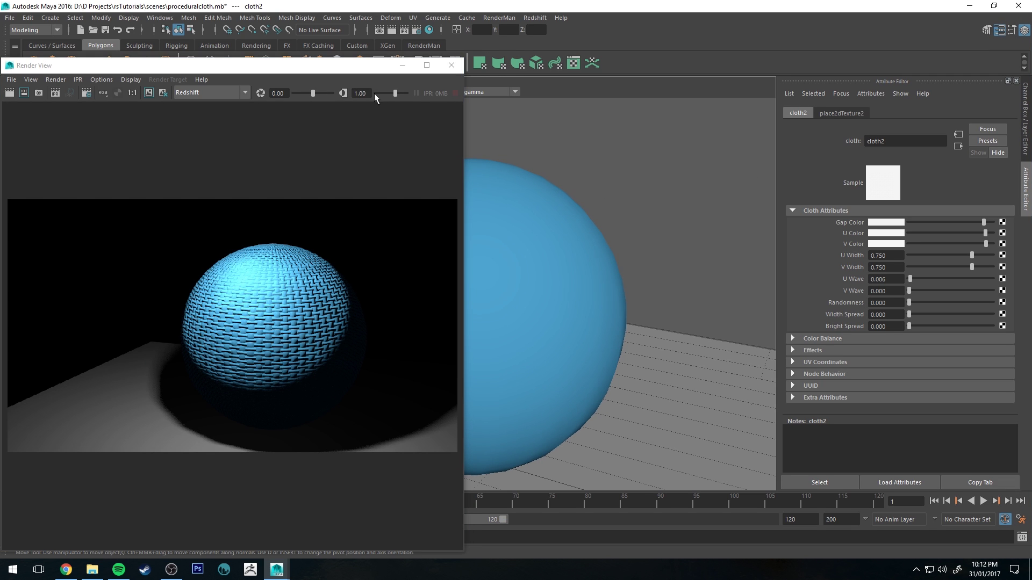
left_click(400, 66)
right_click_drag(647, 232, 505, 240, "alt")
left_click(503, 243)
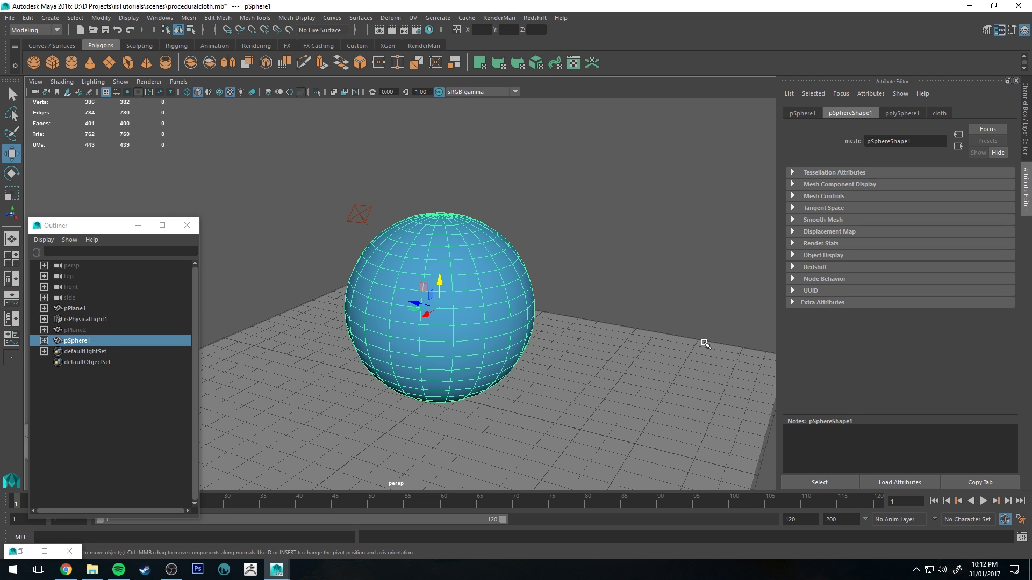
- Create a groomable-spline XGen description named description3 on the sphere
left_click(387, 45)
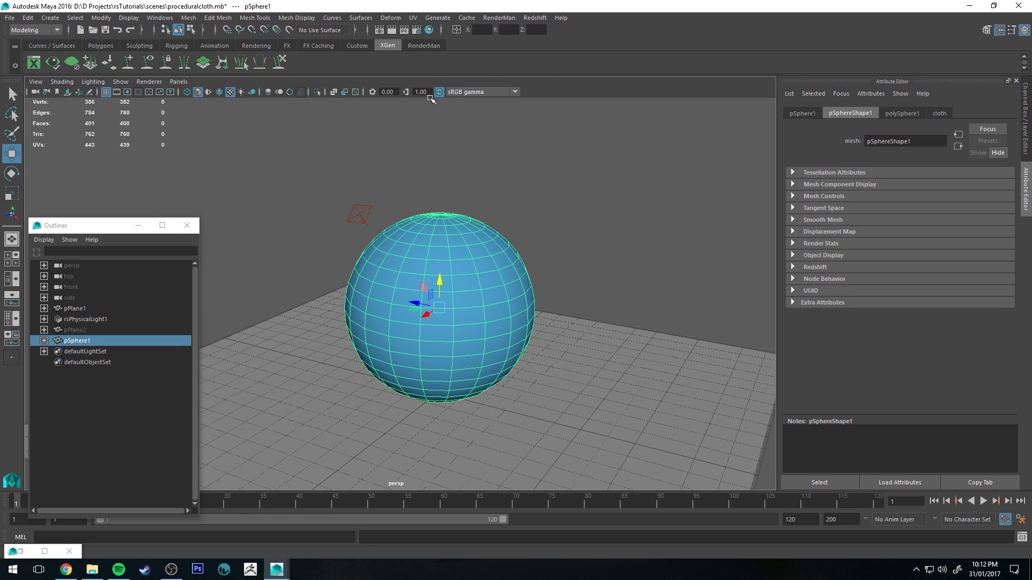
left_click(34, 63)
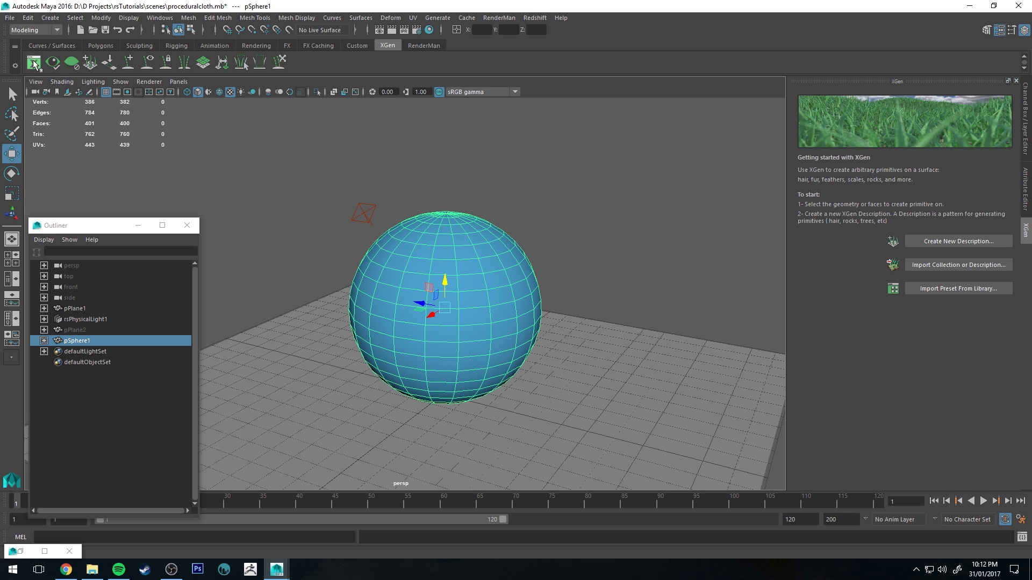
left_click(968, 241)
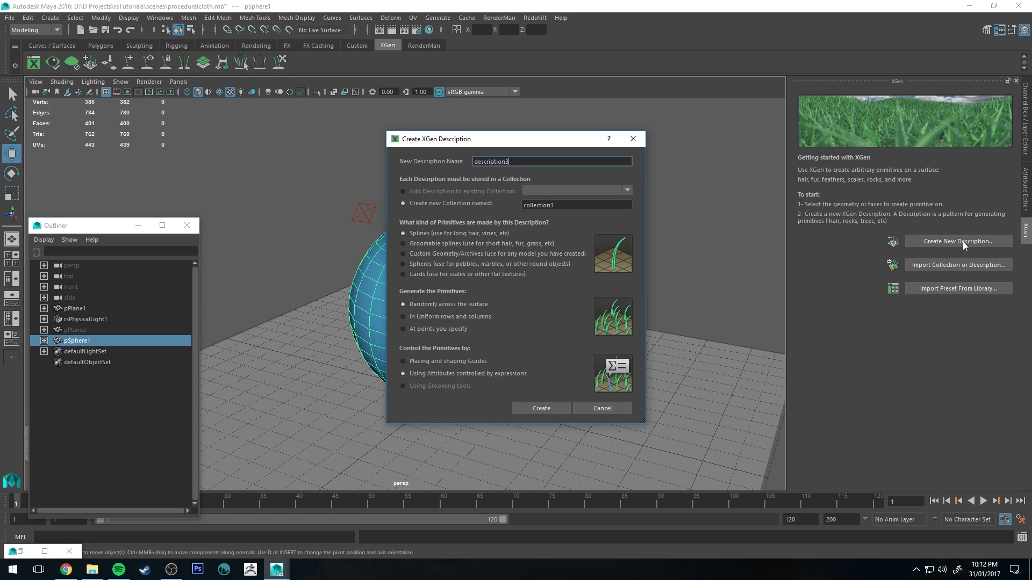
left_click(454, 244)
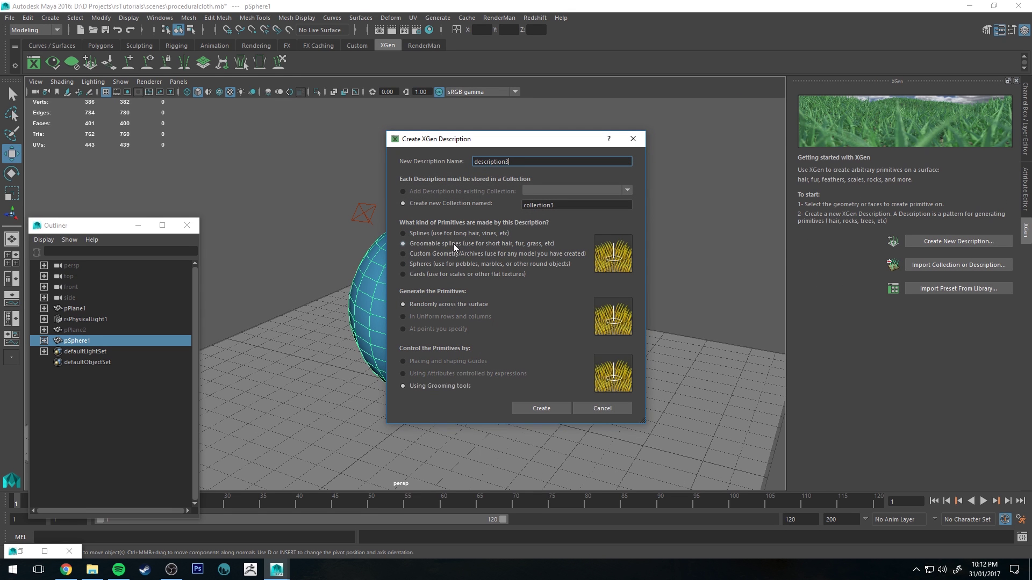
double_click(532, 162)
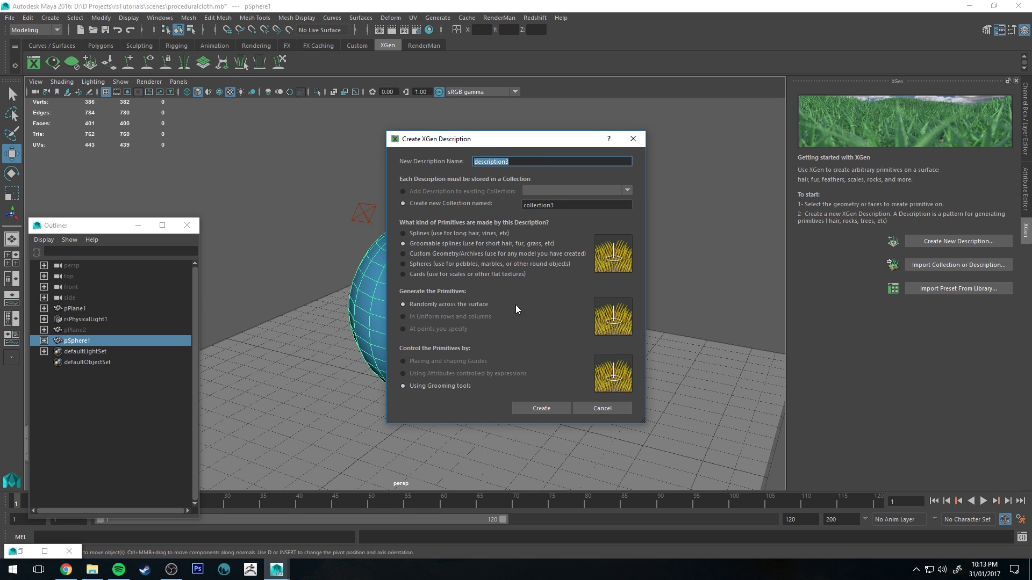
left_click(550, 409)
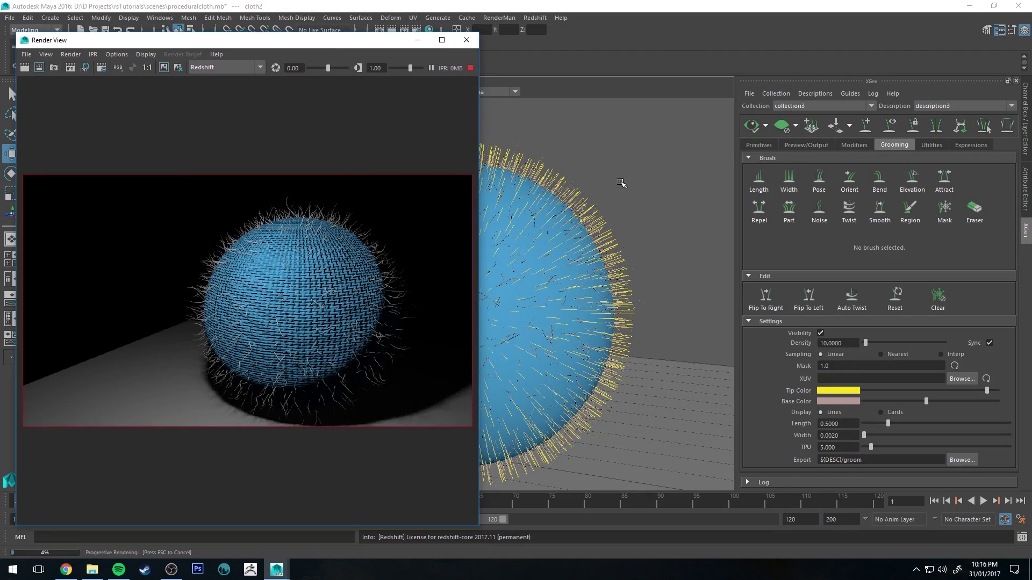
- Inspect description3's Noise1 and Cut1 modifiers, ending on Noise1's settings
left_click_drag(633, 184, 610, 203, "alt")
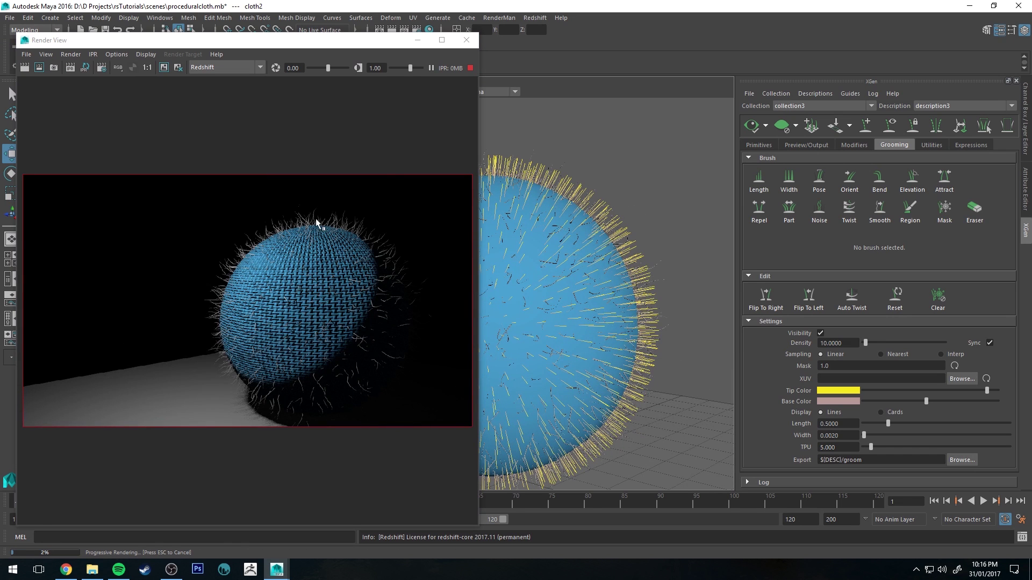
left_click(855, 144)
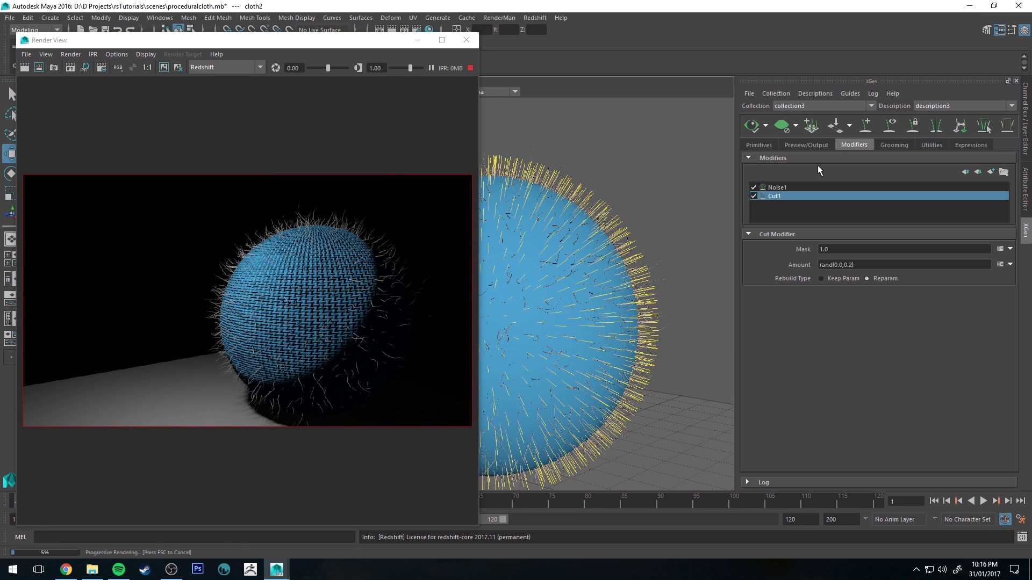
left_click(782, 189)
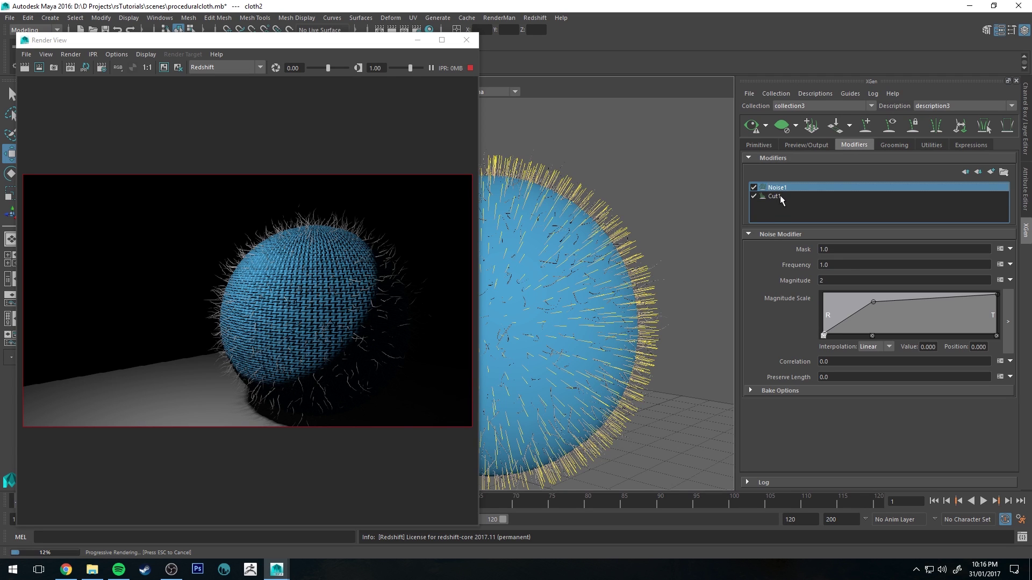
left_click(781, 197)
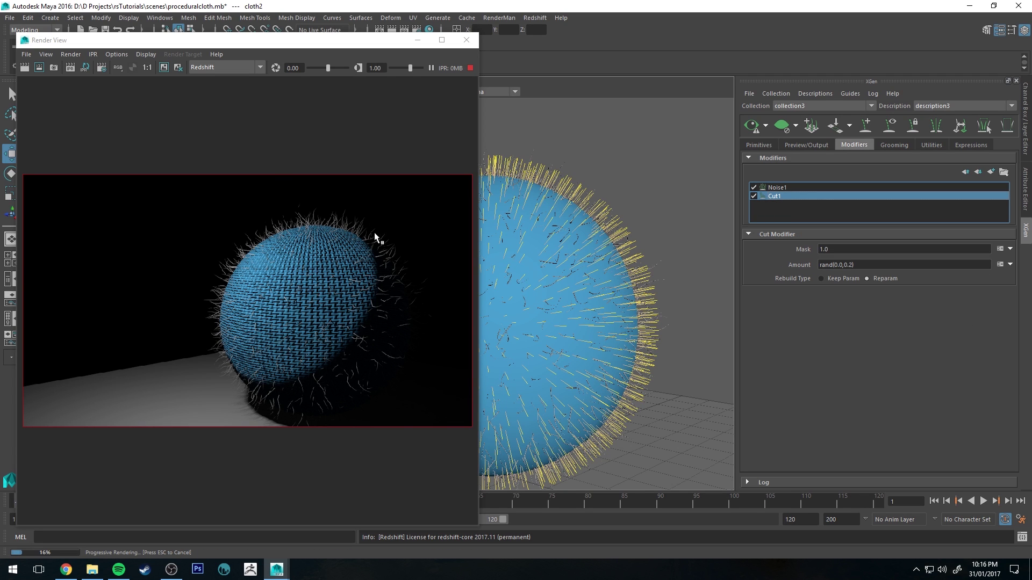
left_click(775, 190)
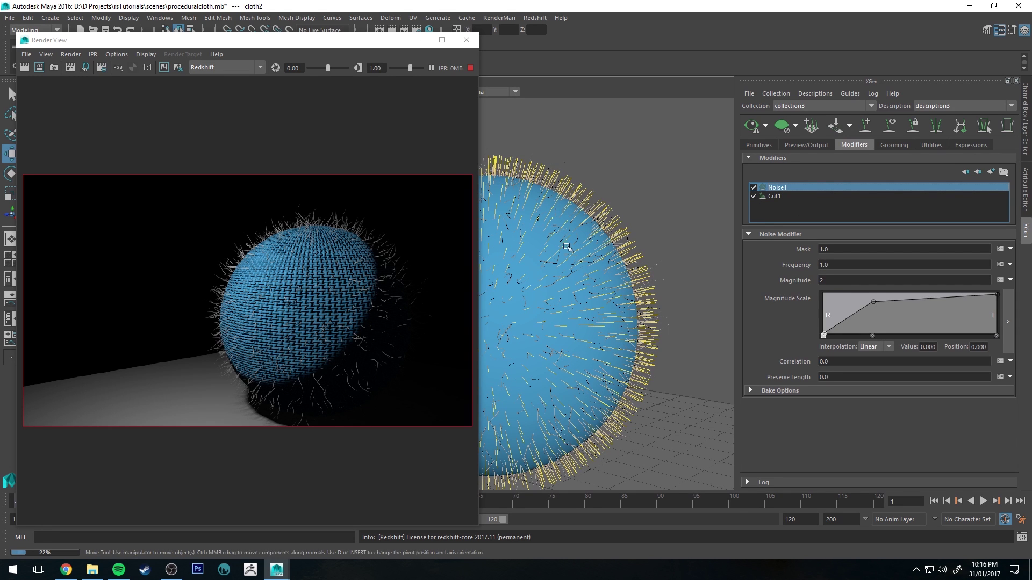
- Orbit the camera to re-render the fuzzy sphere and move the Render View aside
mouse_move(608, 226)
left_mouse_down("alt")
mouse_move(580, 226)
mouse_move(610, 233)
left_mouse_up("alt")
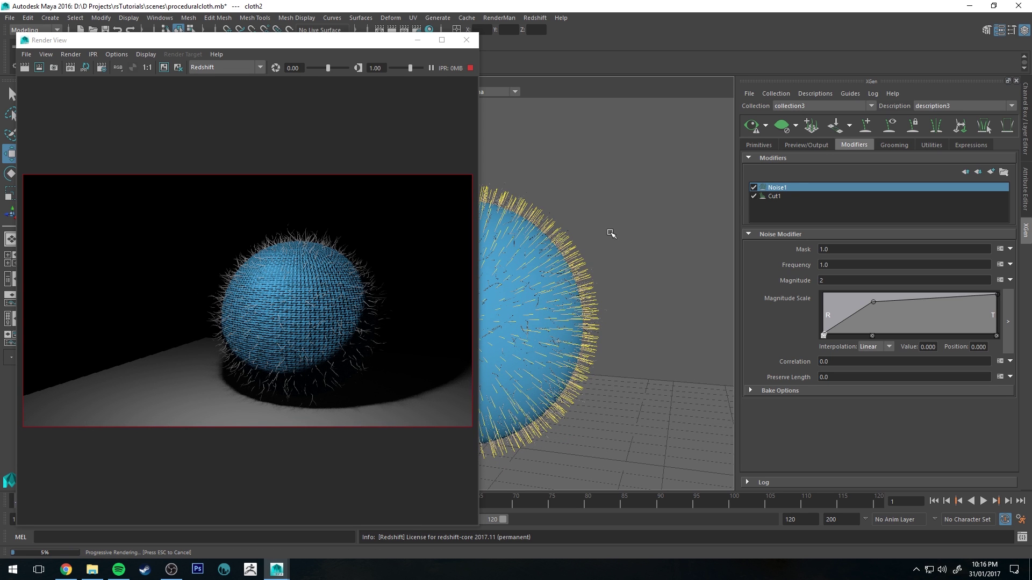
left_click_drag(565, 194, 613, 191, "alt")
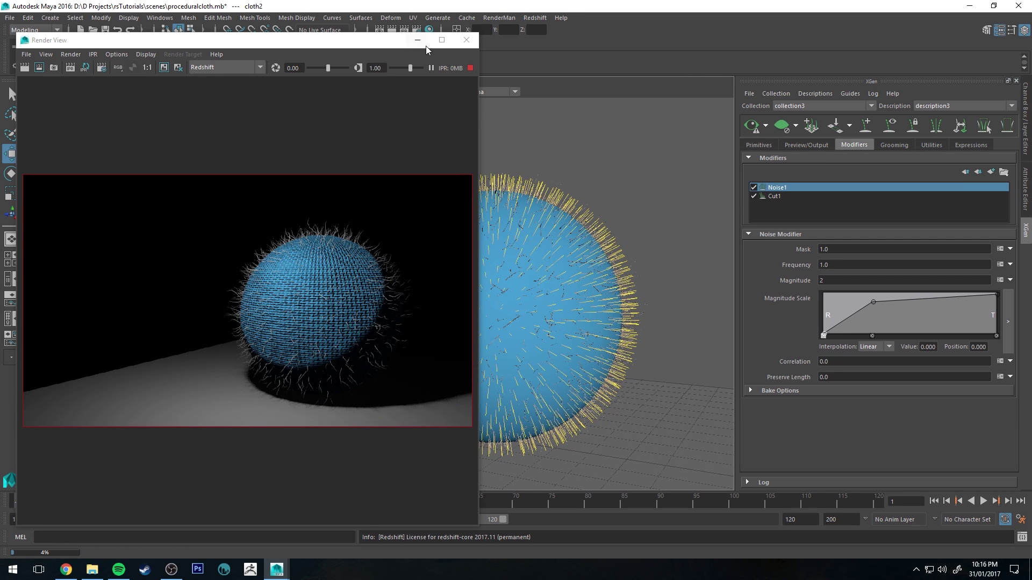
left_click_drag(590, 245, 616, 191, "alt")
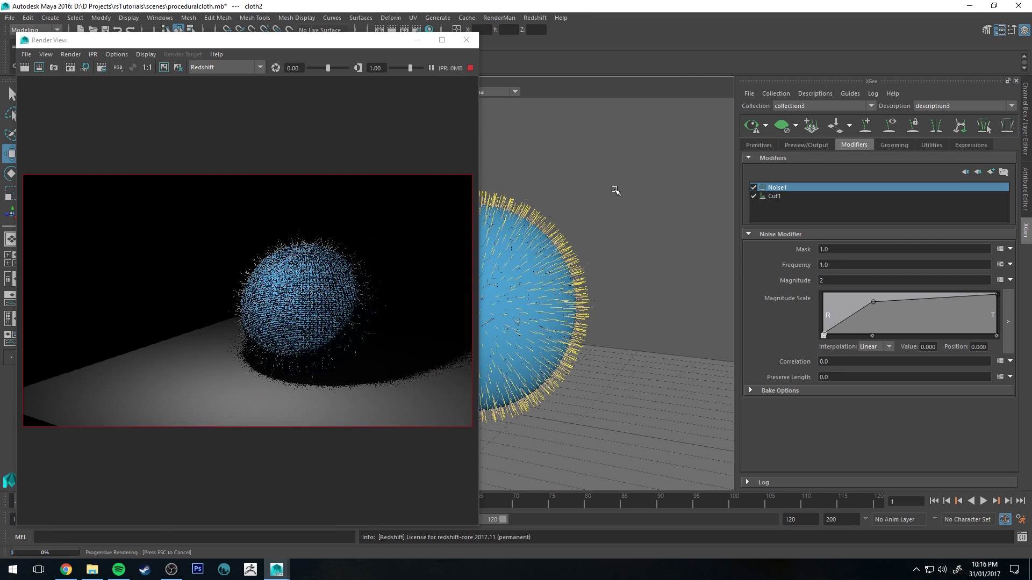
left_click_drag(318, 41, 472, 59)
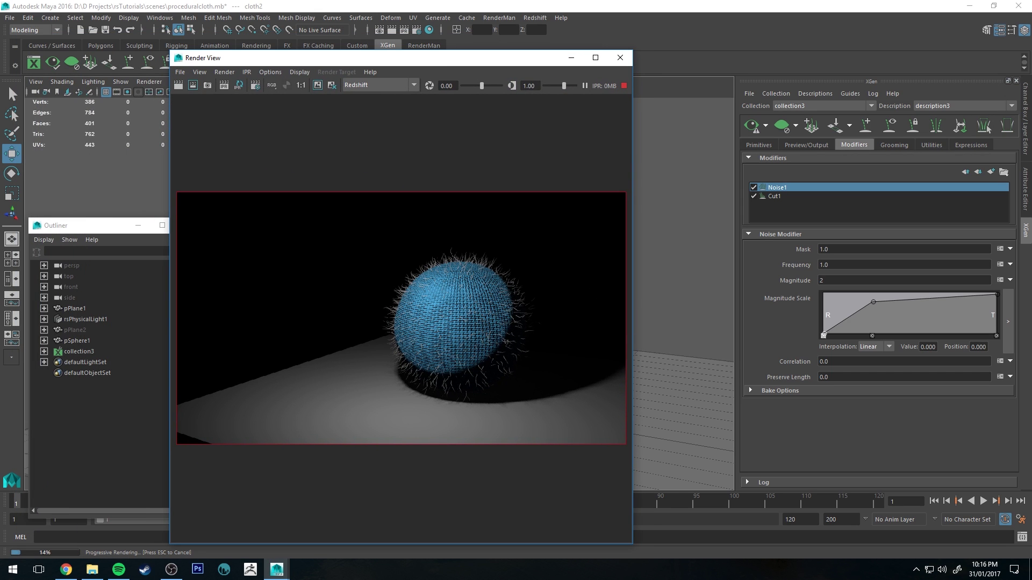
- Assign the cloth material to collection3 via Assign Material To Selection
left_click(160, 18)
left_click(258, 102)
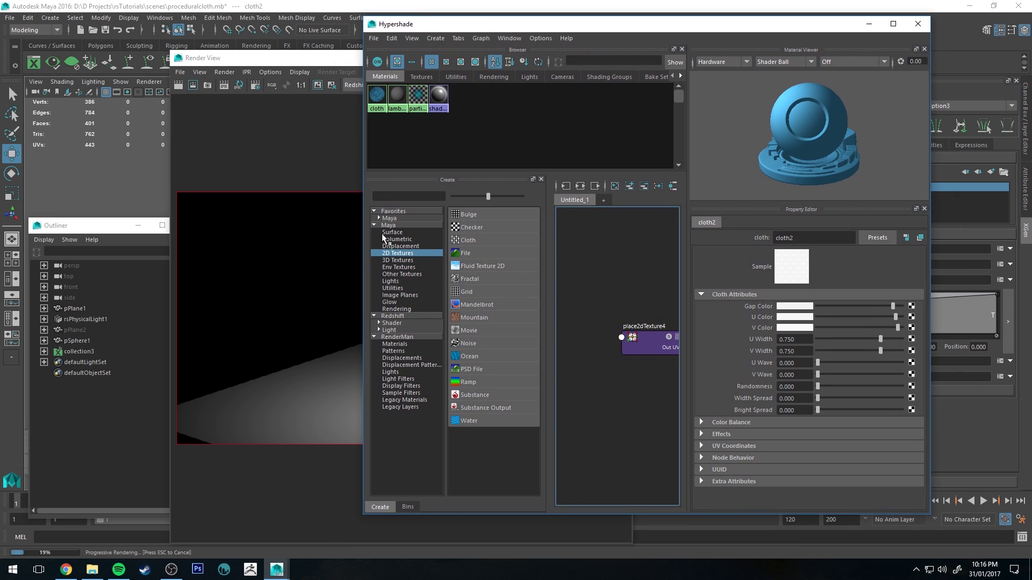
left_click(78, 351)
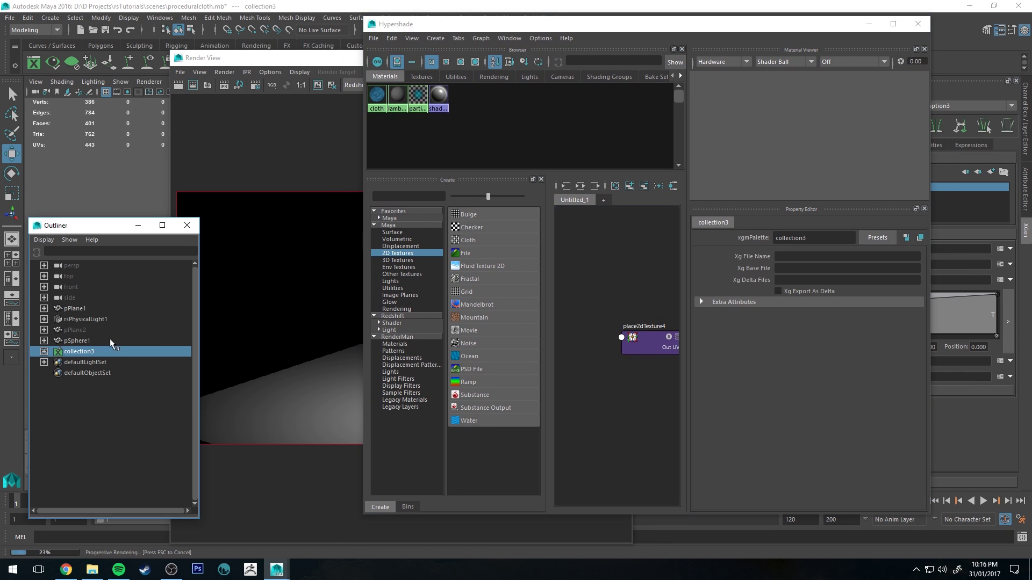
right_click(379, 95)
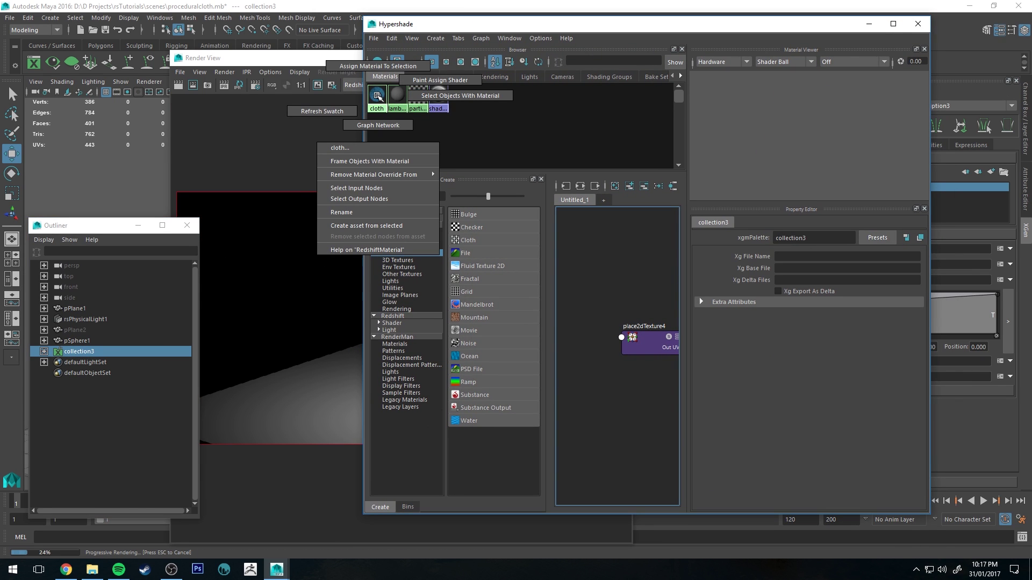
left_click(378, 66)
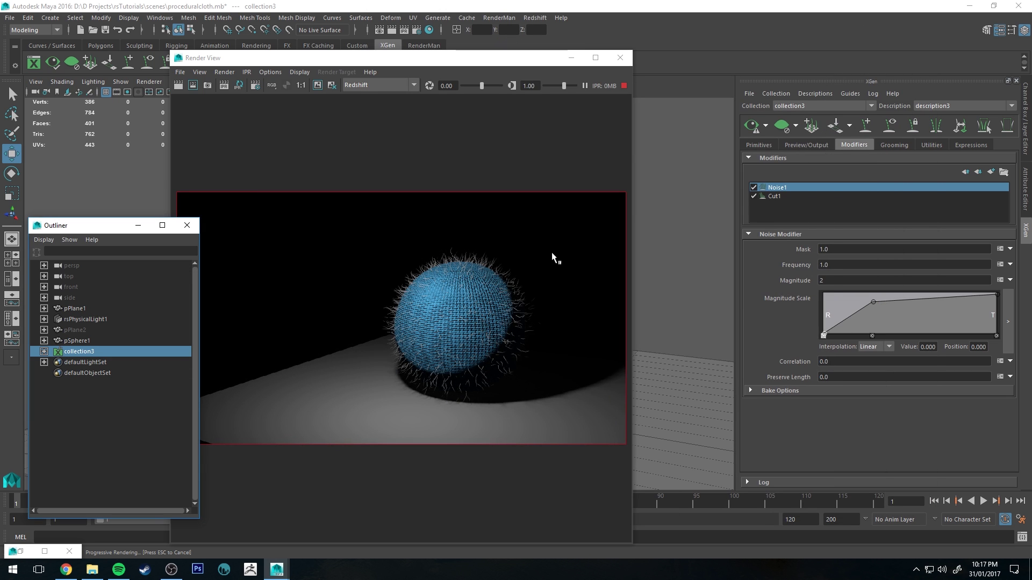
- Bring up the render preview and orbit the camera to re-render the blue fuzz
left_click(238, 309)
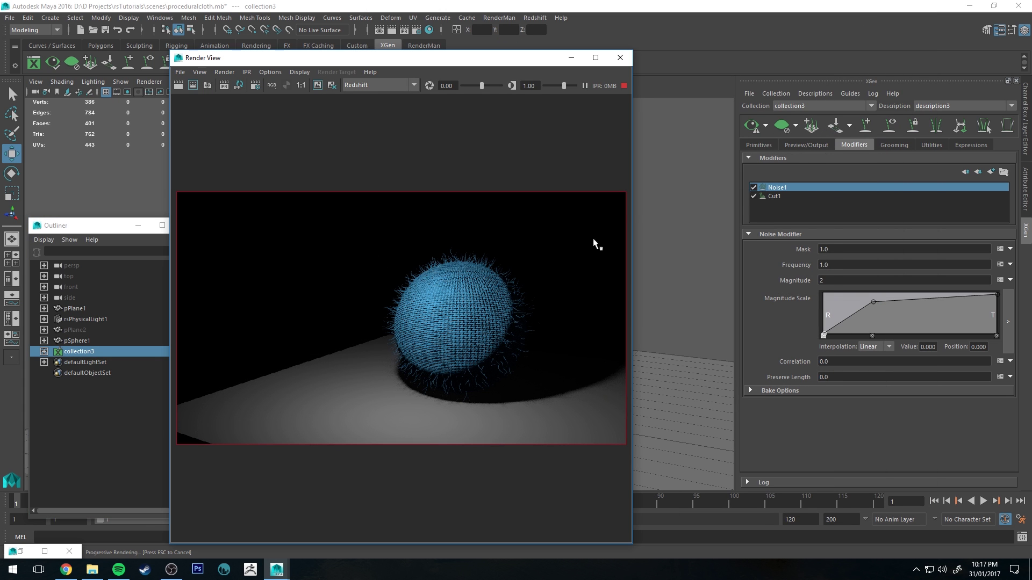
left_click_drag(640, 226, 661, 201, "alt")
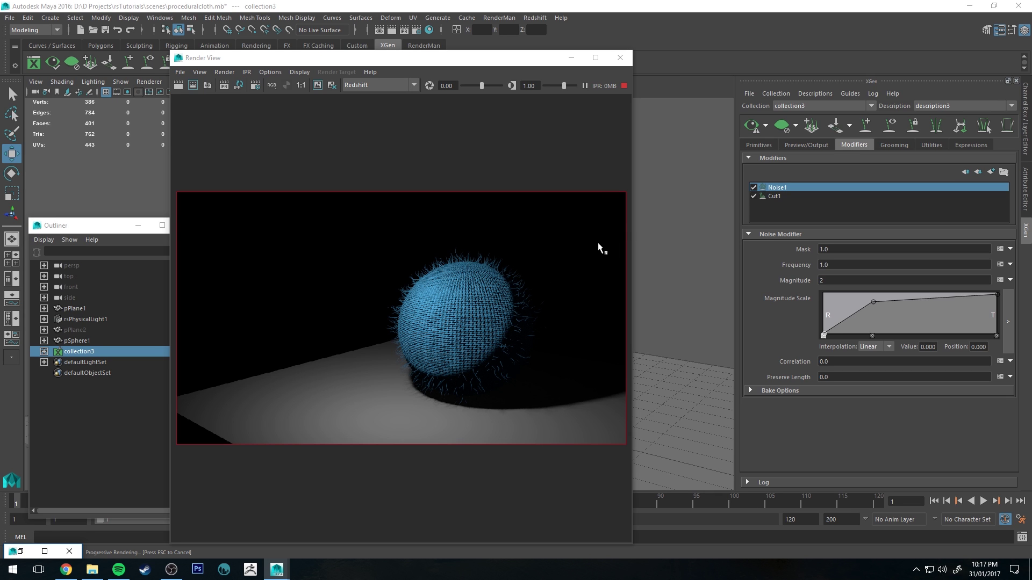
middle_click_drag(656, 281, 660, 273, "alt")
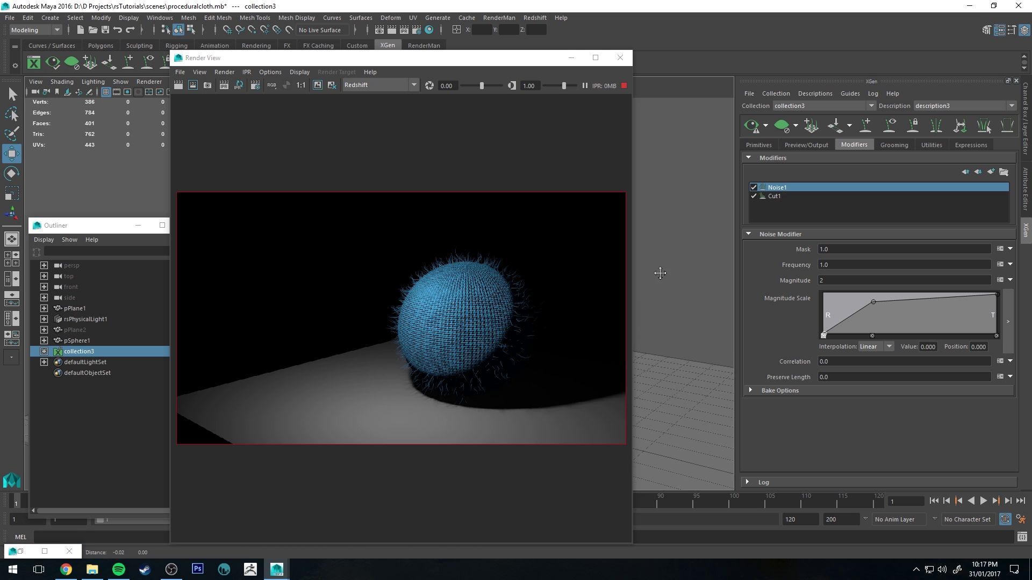
left_click_drag(660, 273, 641, 232, "alt")
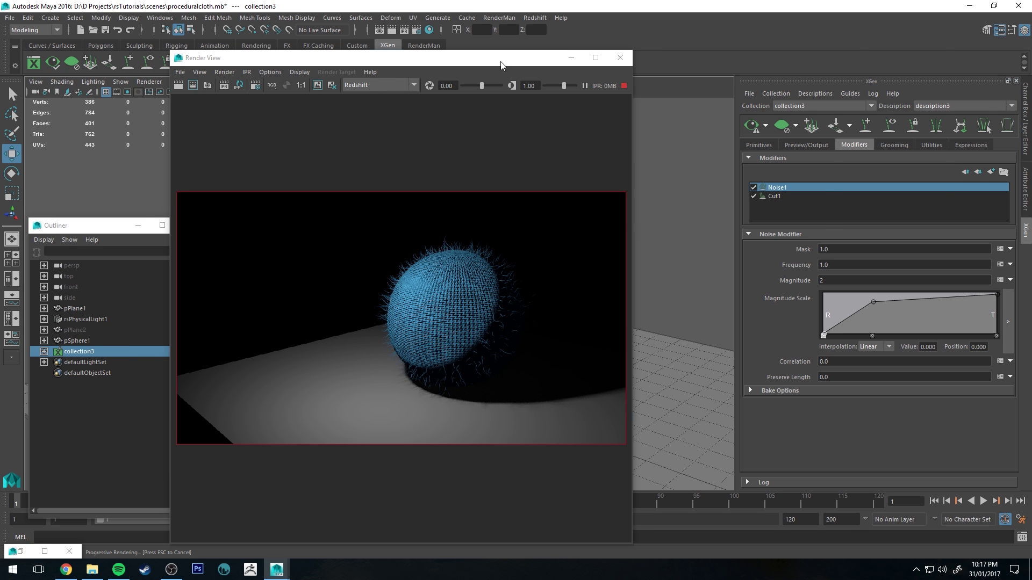
- Set rsPhysicalLight1's Intensity Multiplier to 250
left_click_drag(501, 59, 834, 62)
left_click(295, 145)
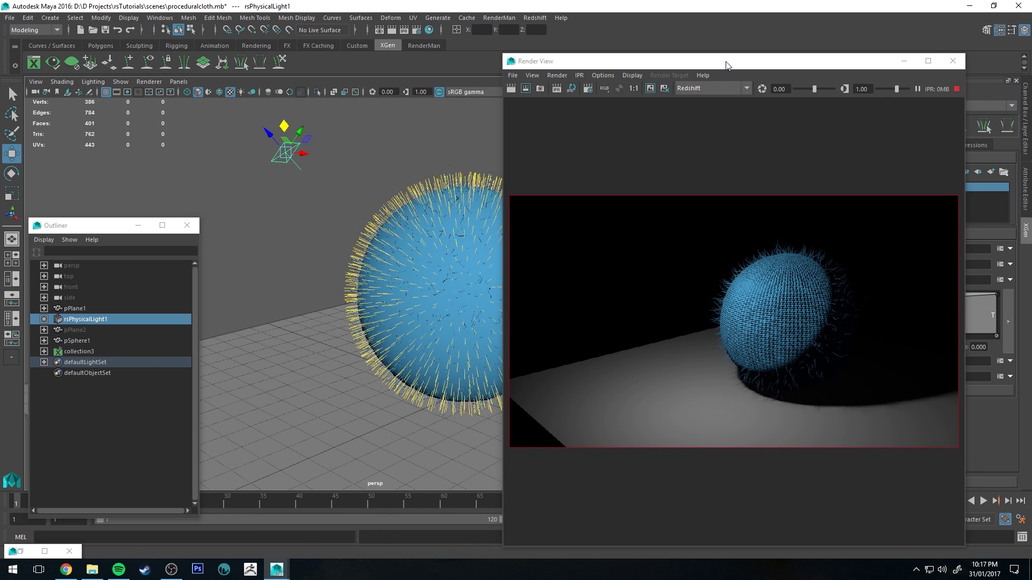
left_click_drag(727, 65, 396, 51)
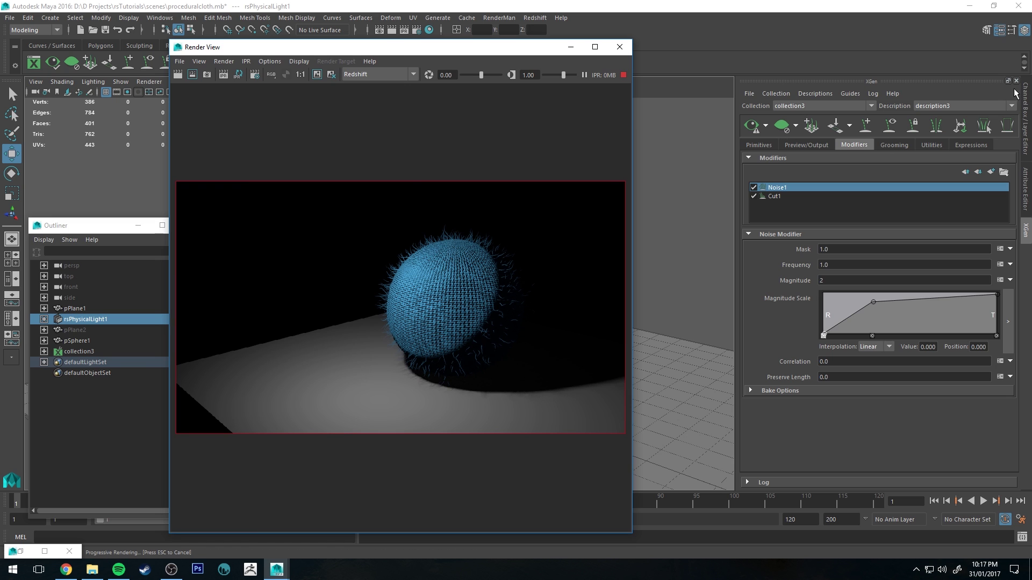
left_click(1027, 182)
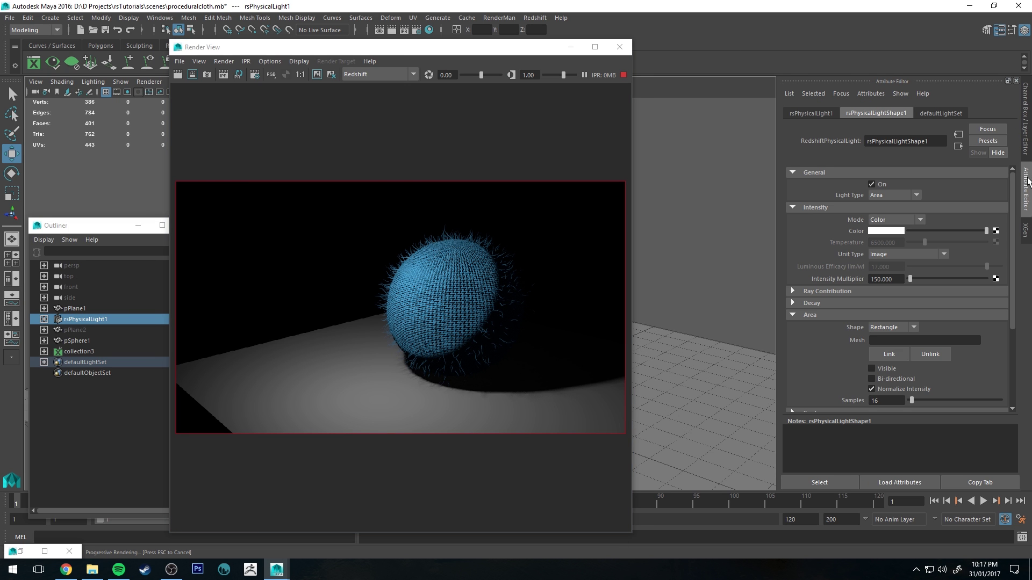
double_click(892, 280)
type("250")
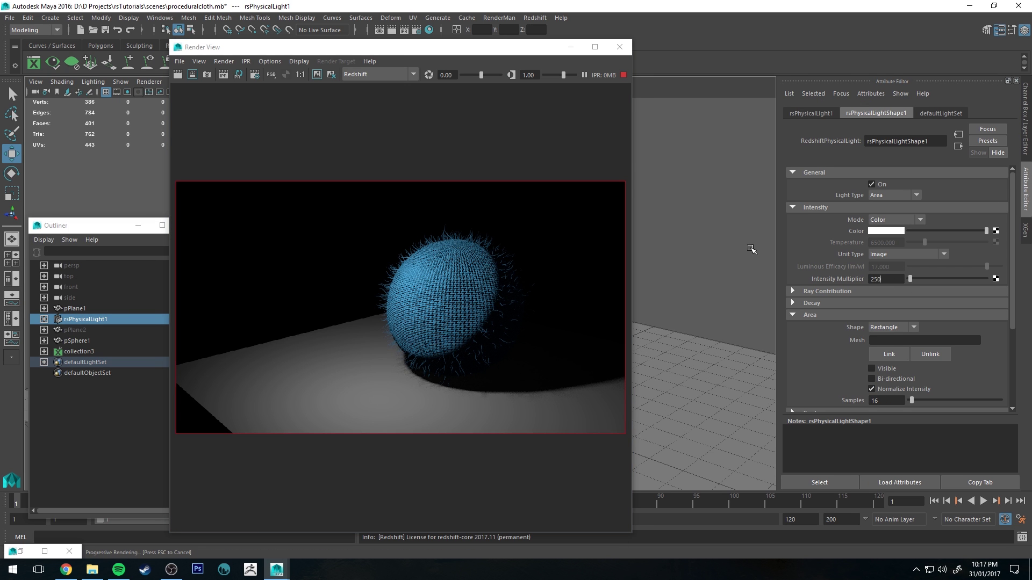
key("Return")
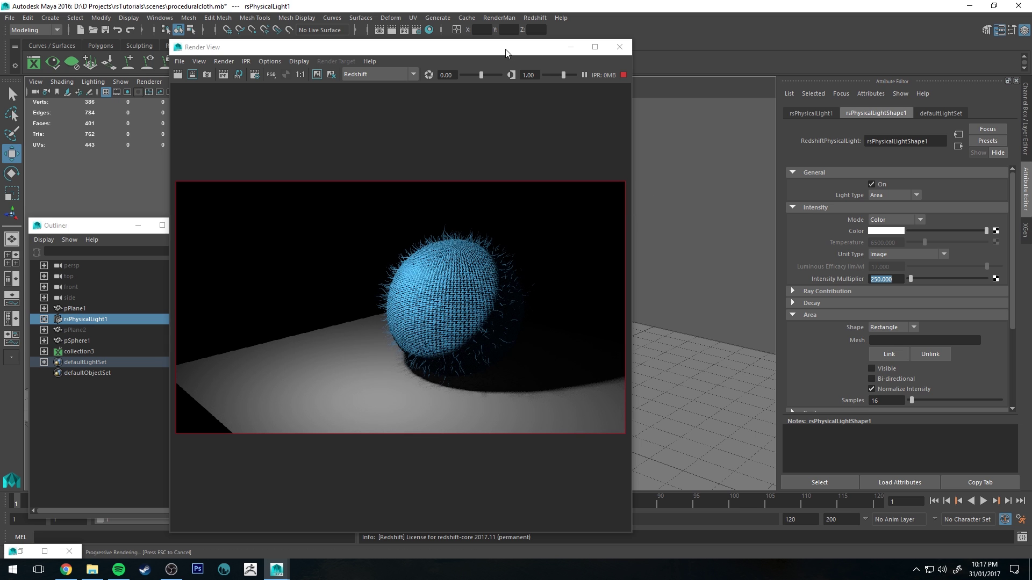
- Move the render preview aside, then dolly and orbit the camera around the lit sphere
left_click_drag(499, 52, 853, 48)
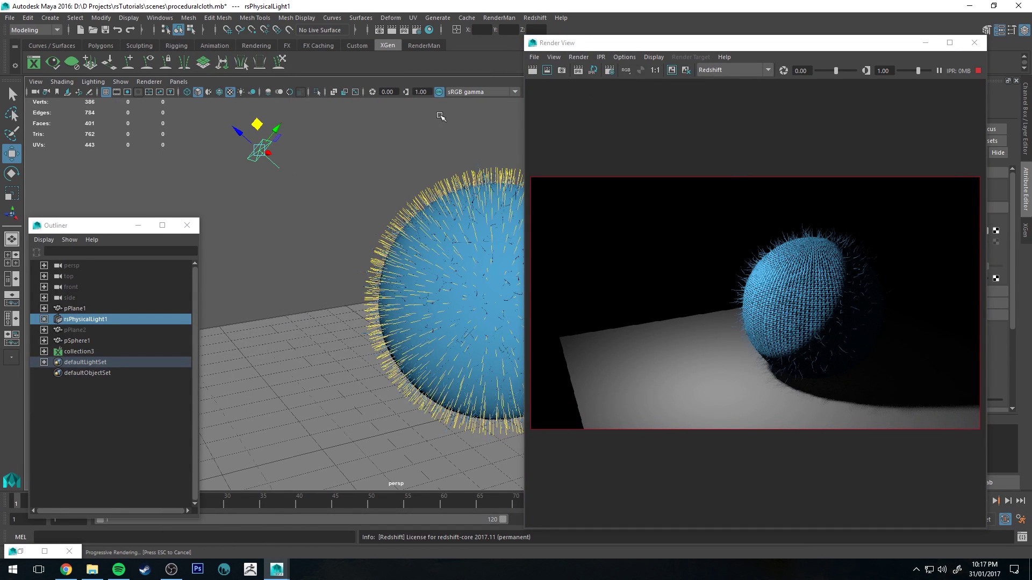
right_click_drag(442, 128, 392, 160, "alt")
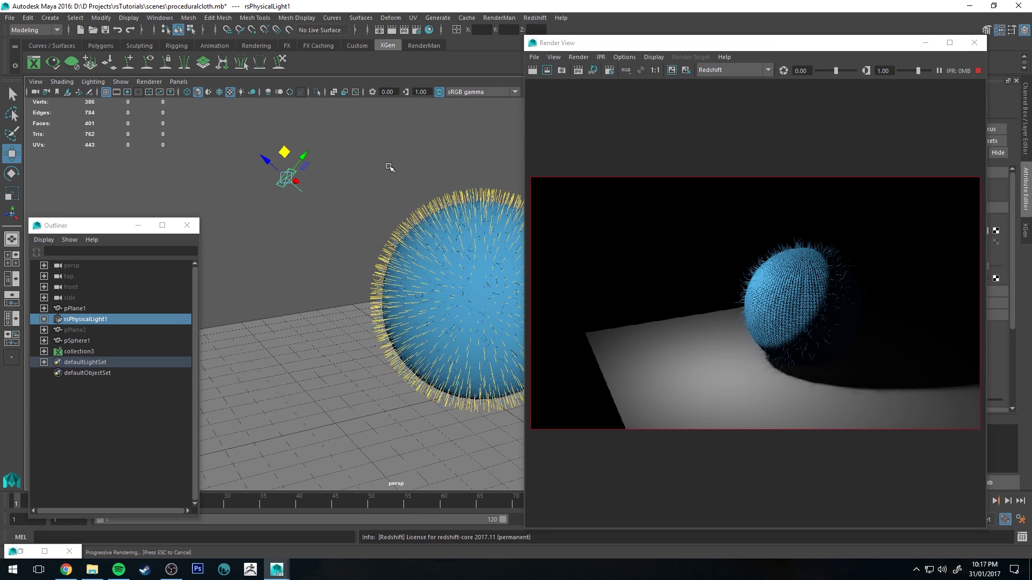
left_click_drag(386, 164, 430, 157, "alt")
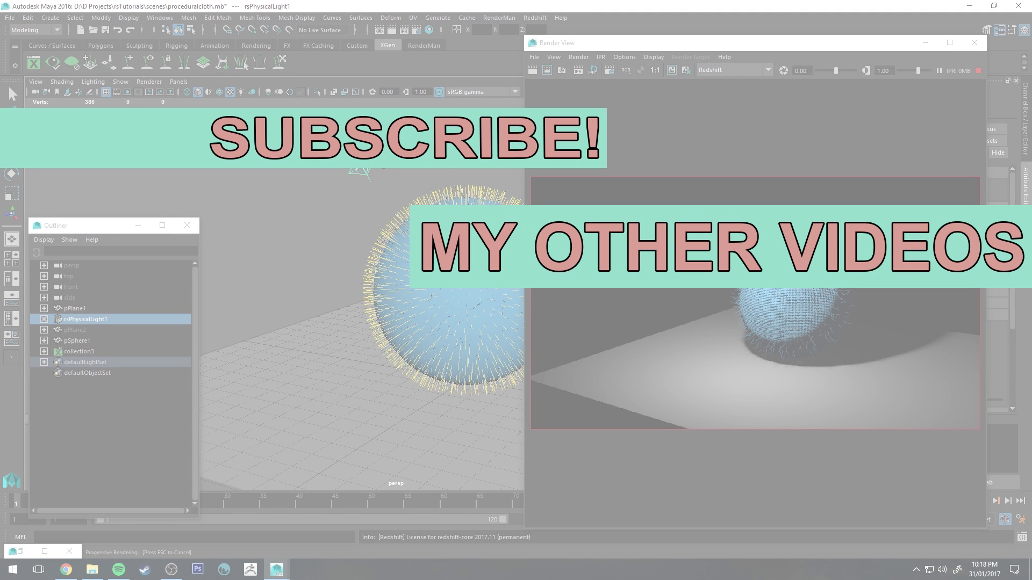
left_click_drag(430, 157, 392, 160, "alt")
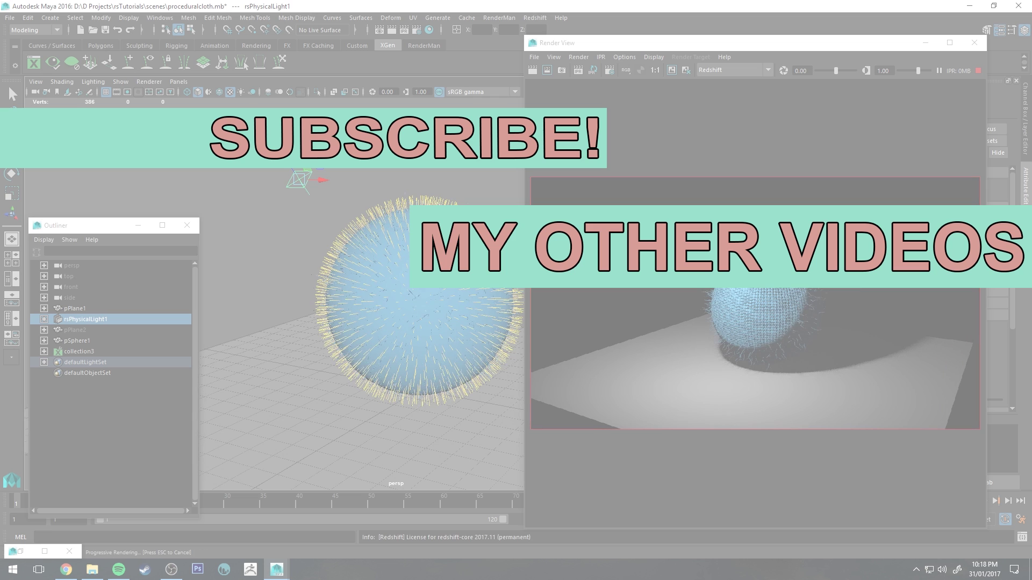